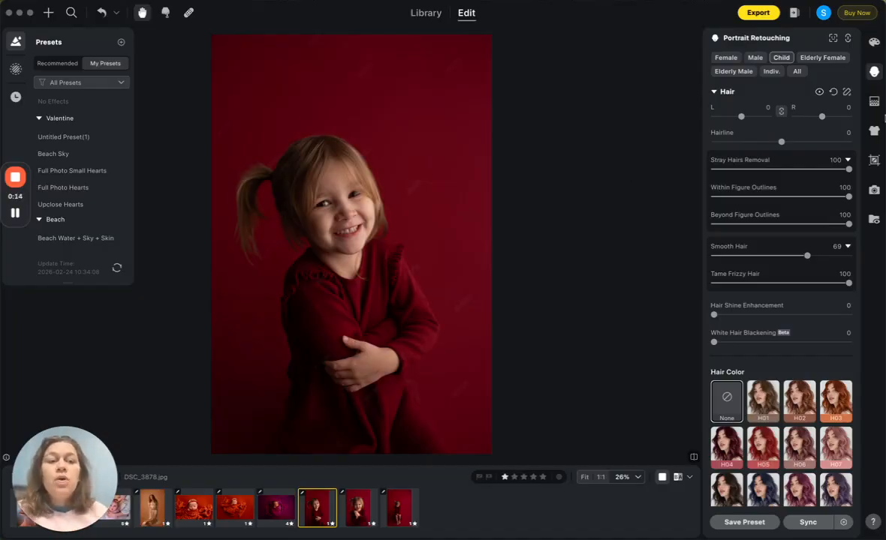
Step: Open the full collection of recommended backdrops in the Backdrop Changer and find the Red group
{"action": "left_click", "coordinate": [874, 101]}
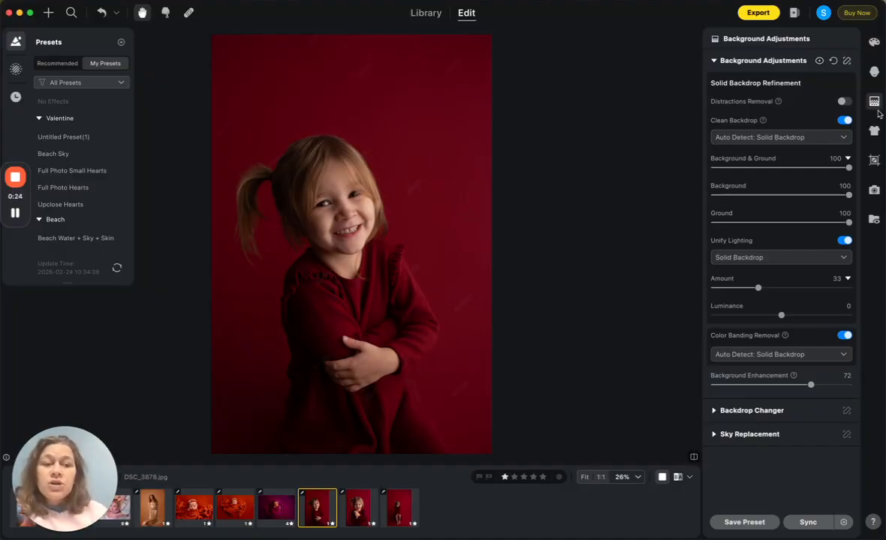
{"action": "left_click", "coordinate": [714, 61]}
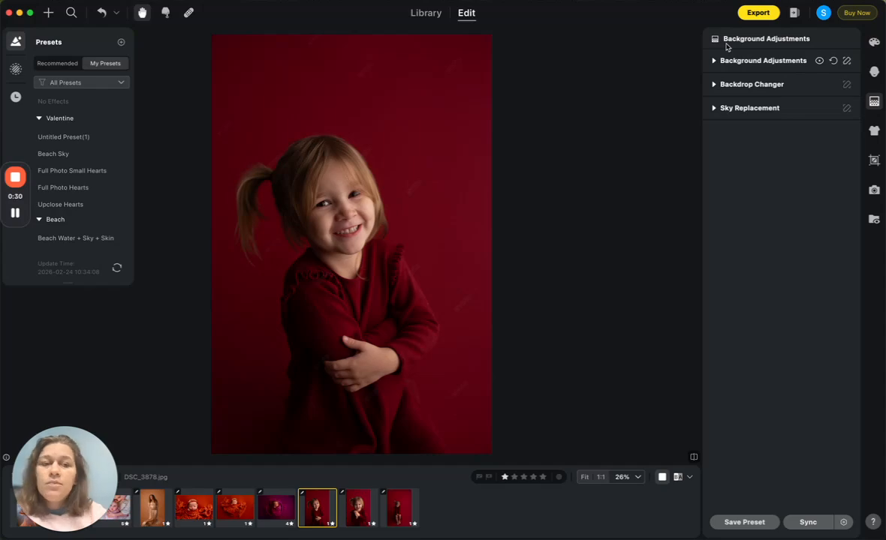
{"action": "left_click", "coordinate": [715, 85]}
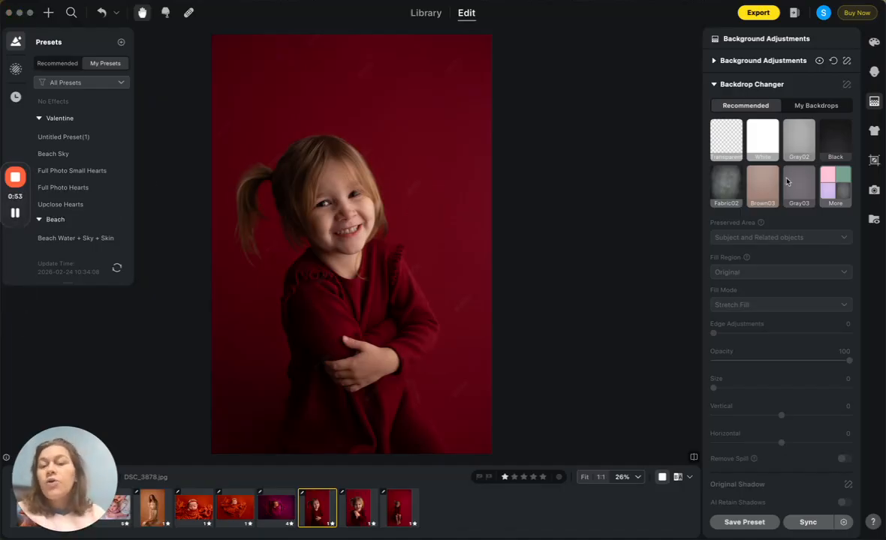
{"action": "left_click", "coordinate": [824, 181]}
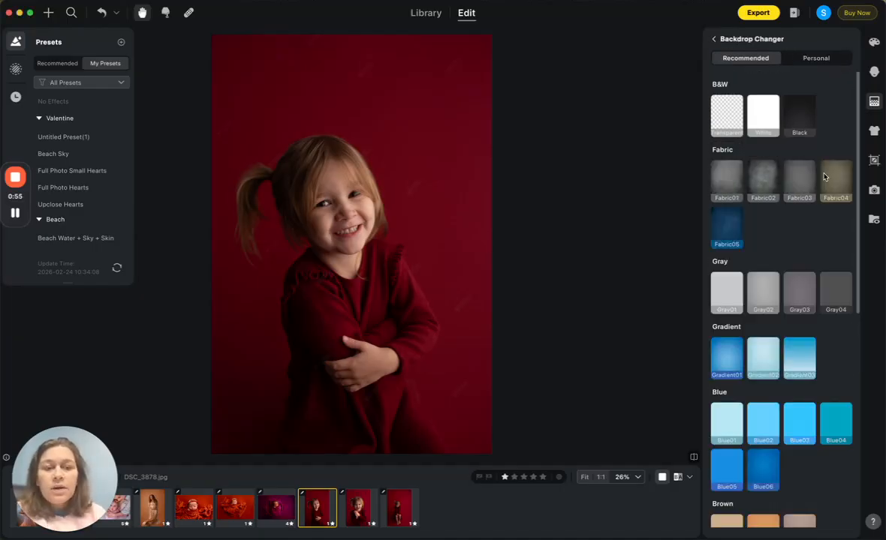
{"action": "scroll", "coordinate": [790, 231], "scroll_direction": "down", "scroll_amount": 10}
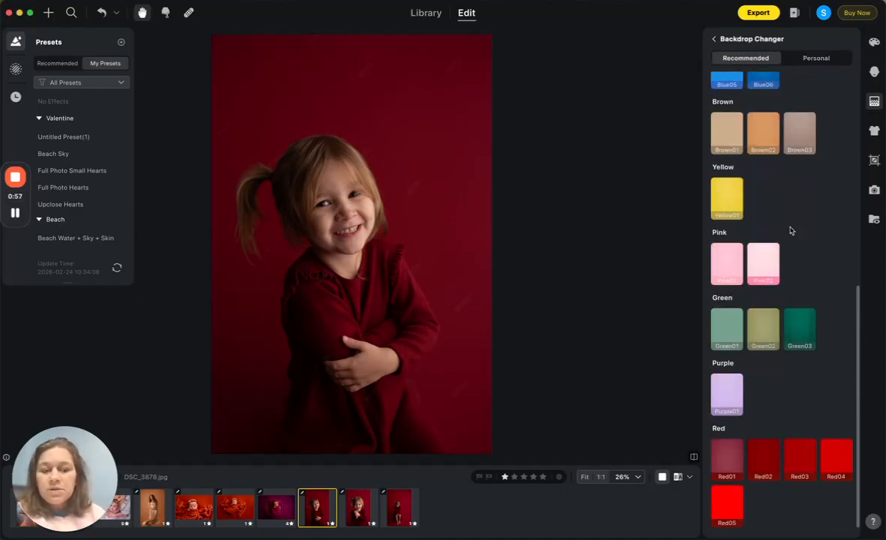
Step: Try the recommended backdrops Red01 through Red05 one after another behind the child
{"action": "left_click", "coordinate": [731, 458]}
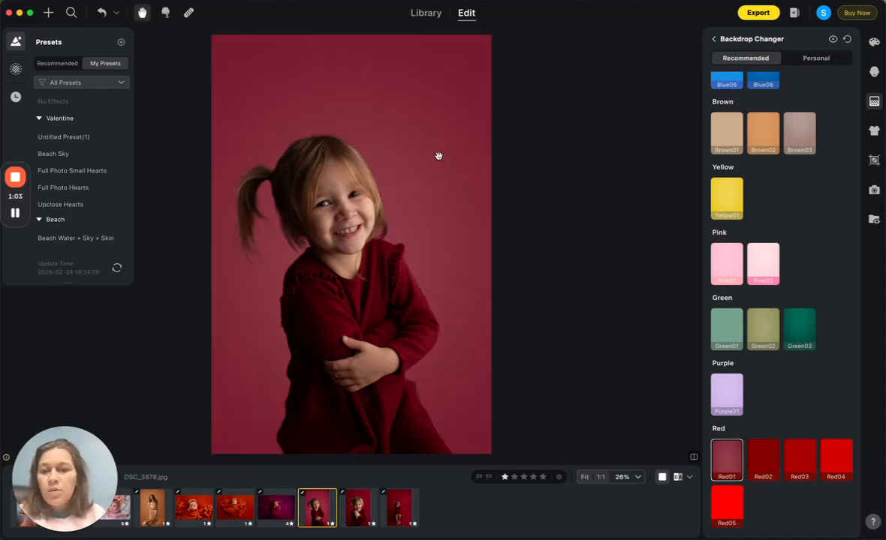
{"action": "left_click", "coordinate": [763, 454]}
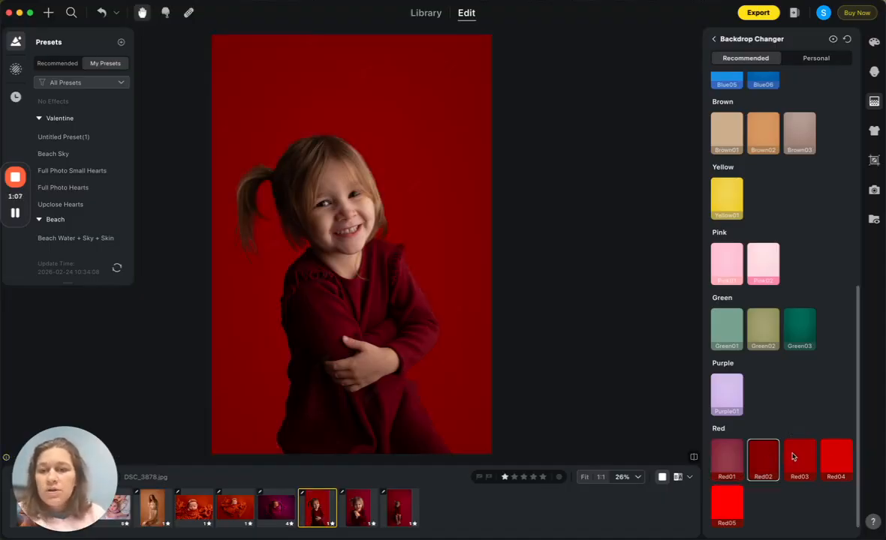
{"action": "left_click", "coordinate": [796, 458]}
{"action": "left_click", "coordinate": [839, 461]}
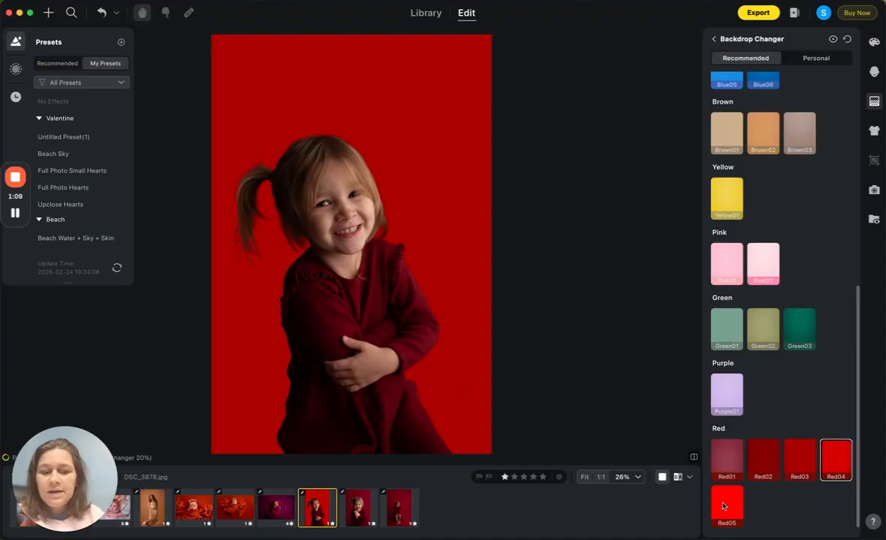
{"action": "left_click", "coordinate": [721, 505]}
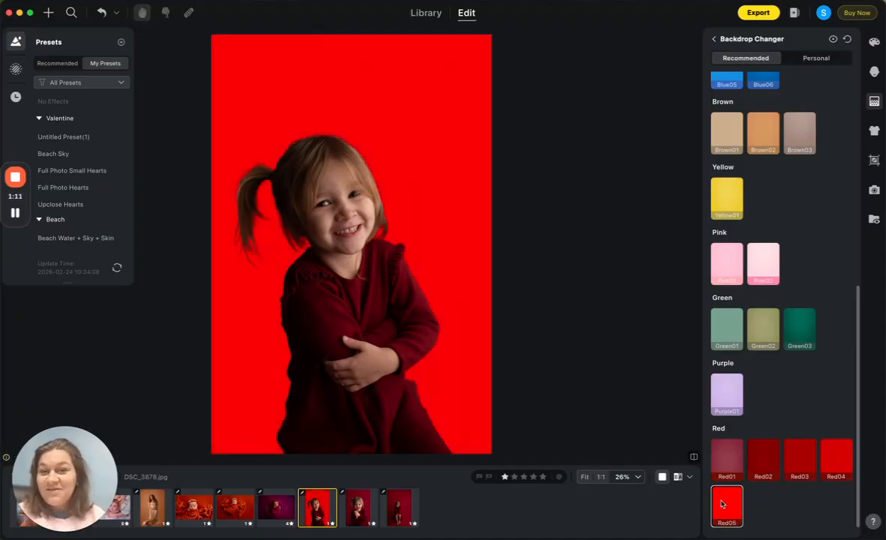
Step: Try the Fabric04 backdrop behind the child, and replace it with Fabric02
{"action": "scroll", "coordinate": [748, 405], "scroll_direction": "up", "scroll_amount": 5}
{"action": "scroll", "coordinate": [747, 405], "scroll_direction": "up", "scroll_amount": 3}
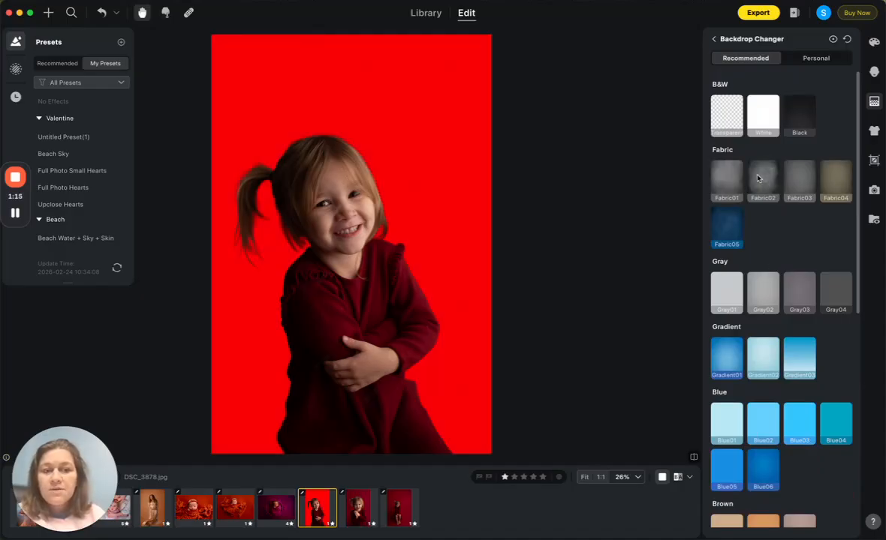
{"action": "left_click", "coordinate": [835, 180]}
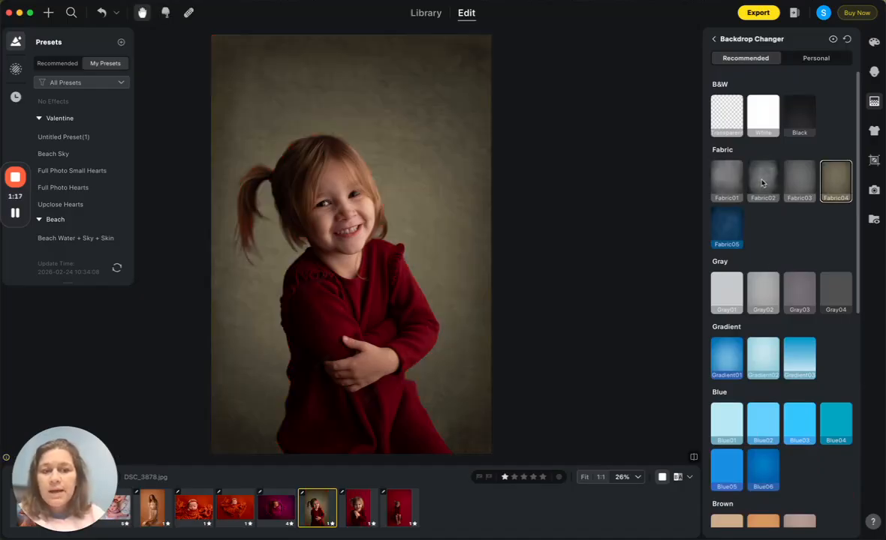
{"action": "left_click", "coordinate": [765, 182]}
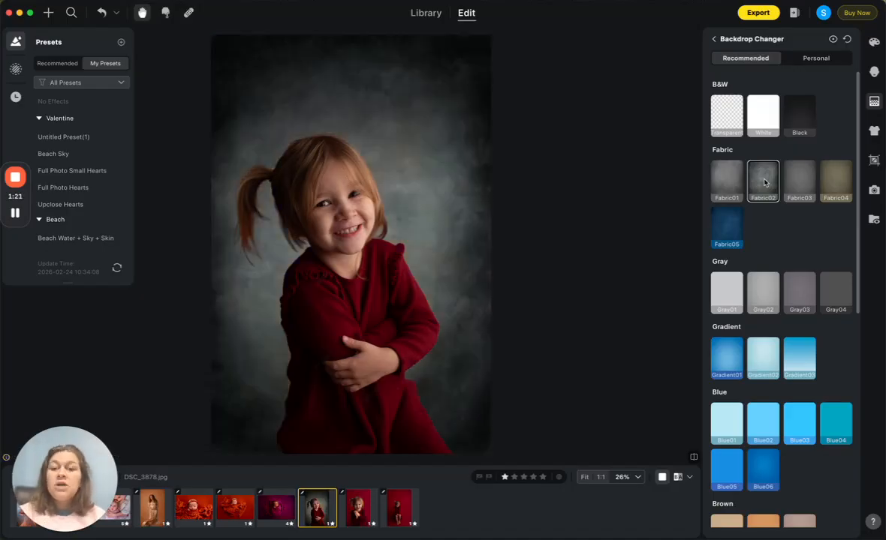
Step: Reduce the opacity of the Fabric02 backdrop to 28
{"action": "left_click", "coordinate": [716, 39]}
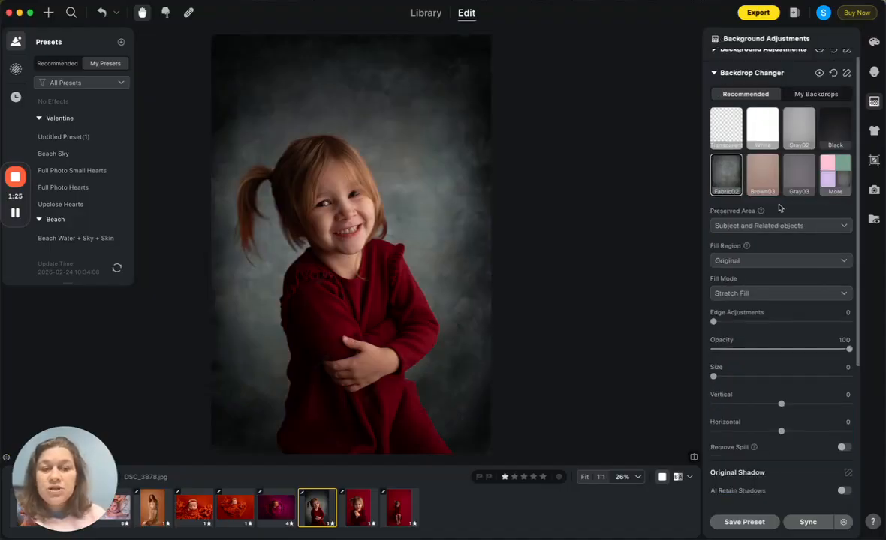
{"action": "scroll", "coordinate": [777, 206], "scroll_direction": "down", "scroll_amount": 1}
{"action": "left_click", "coordinate": [780, 318]}
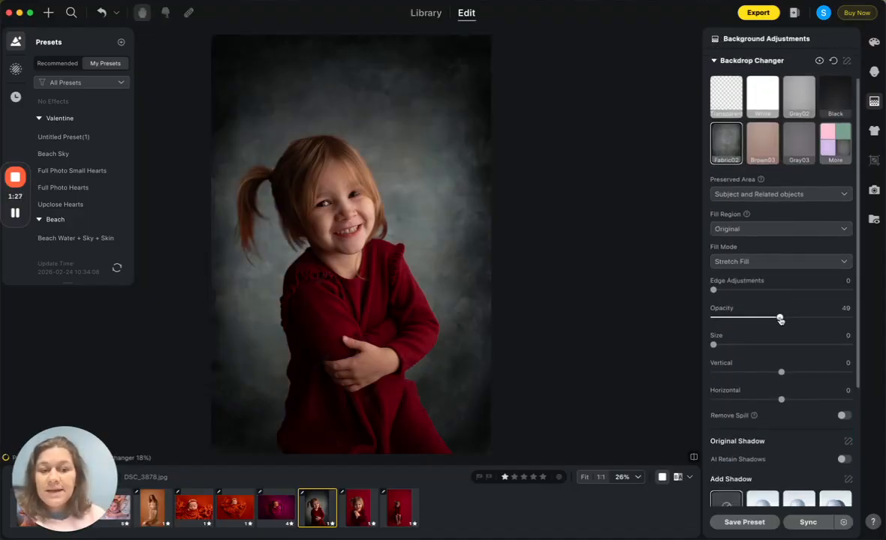
{"action": "left_click_drag", "start_coordinate": [780, 319], "coordinate": [752, 319]}
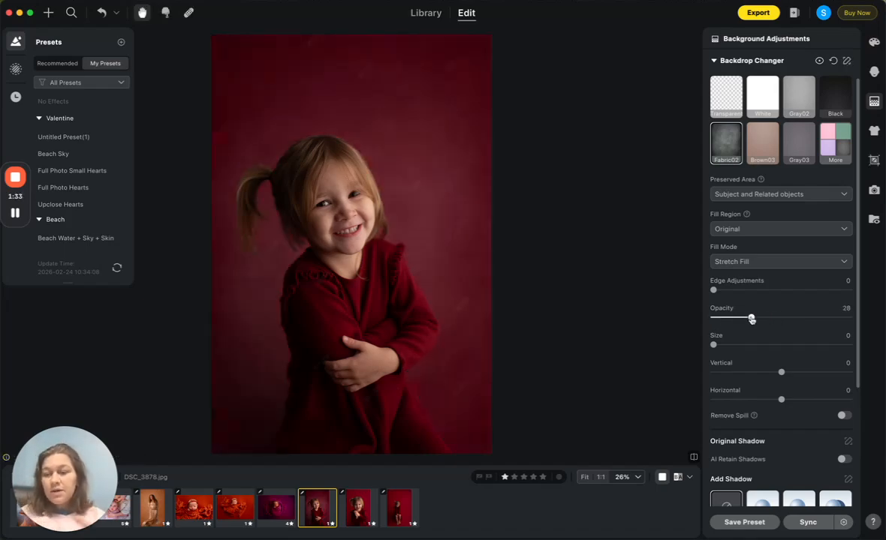
Step: Apply the red textured backdrop "NTP61 copy" from the personal backdrop collection
{"action": "scroll", "coordinate": [812, 114], "scroll_direction": "up", "scroll_amount": 2}
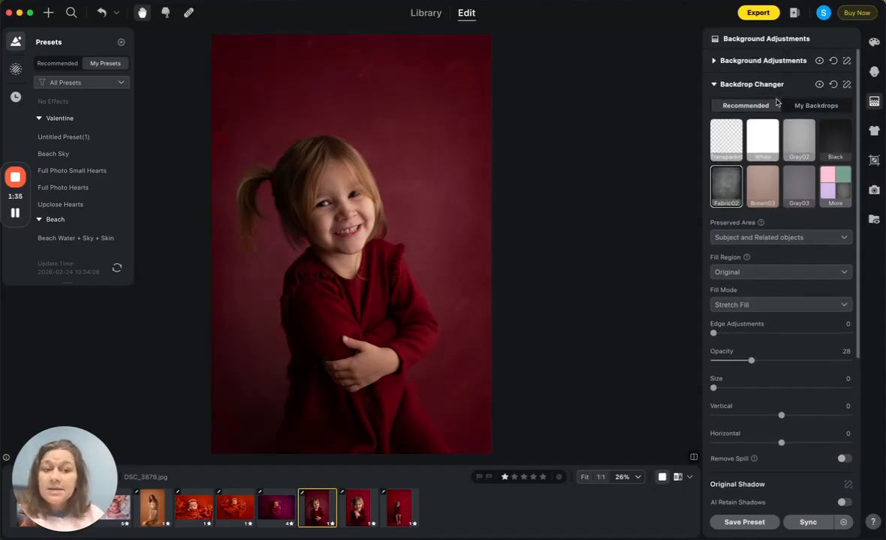
{"action": "left_click", "coordinate": [814, 108]}
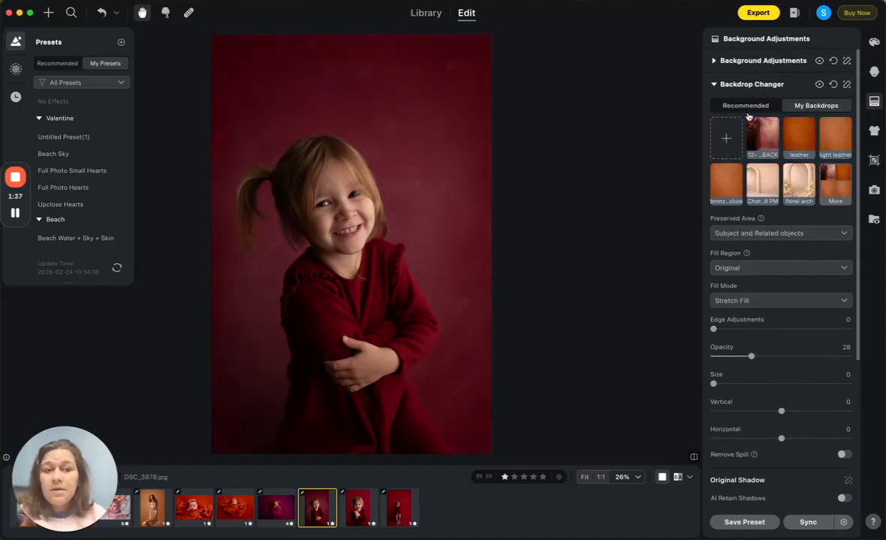
{"action": "left_click", "coordinate": [835, 184]}
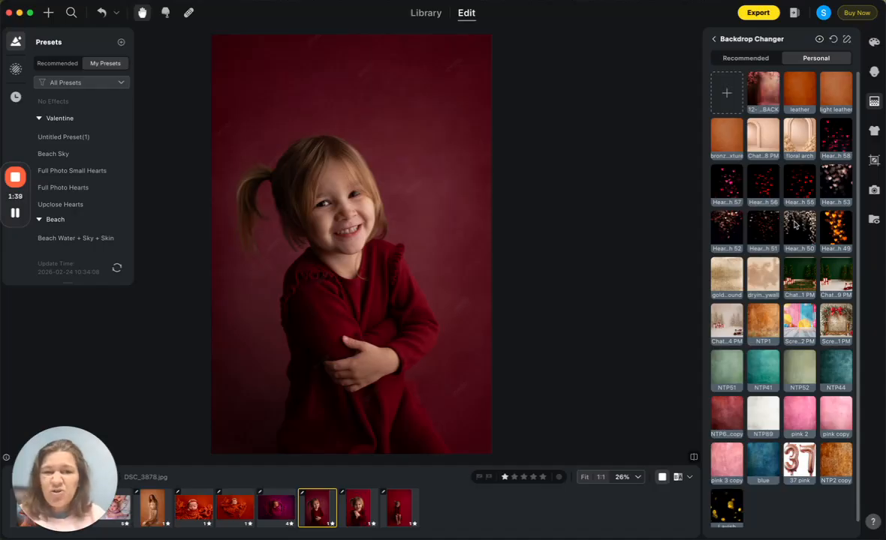
{"action": "left_click", "coordinate": [732, 405]}
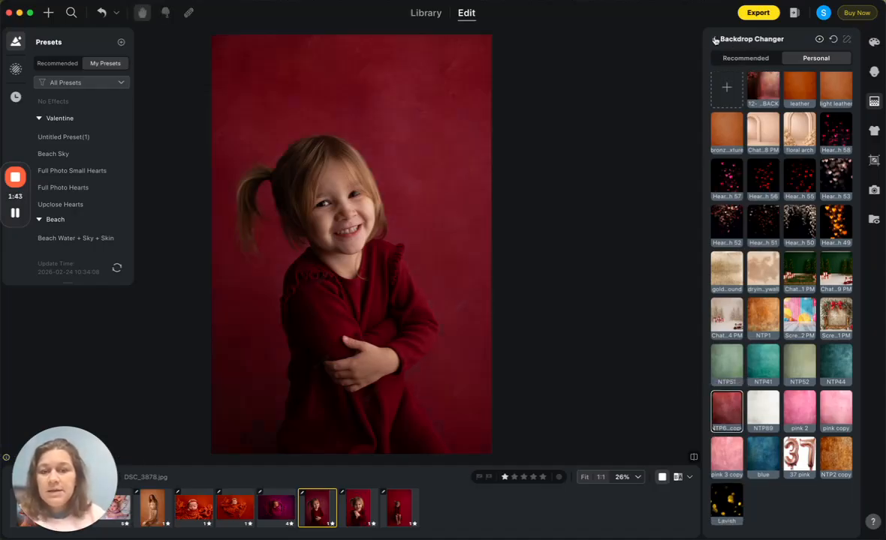
{"action": "left_click", "coordinate": [715, 39]}
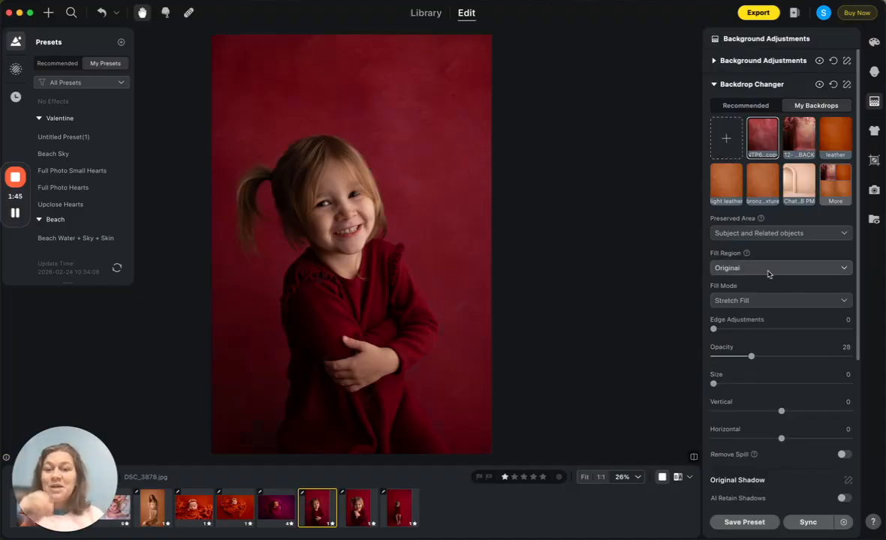
Step: Try the red textured backdrop at 100 opacity, set it to 24, and compare the photo with the original up close
{"action": "left_click_drag", "start_coordinate": [750, 356], "coordinate": [855, 359]}
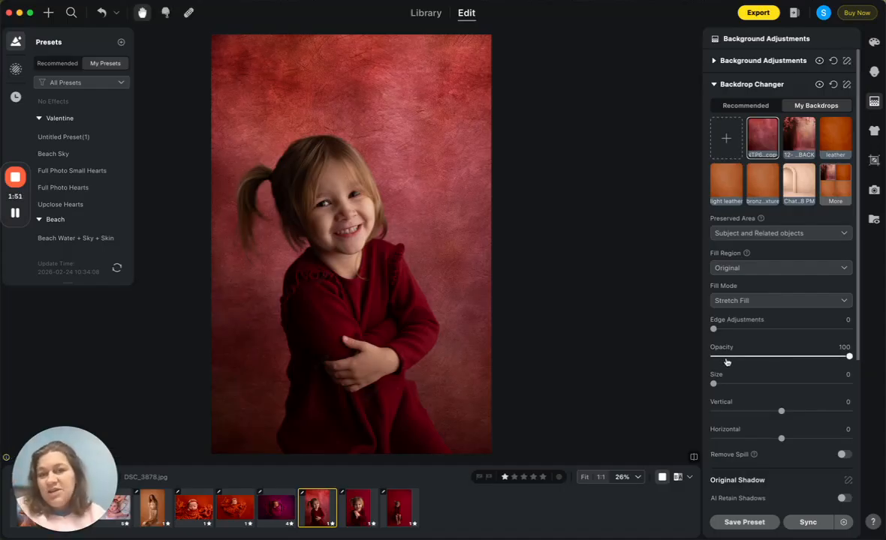
{"action": "left_click_drag", "start_coordinate": [726, 359], "coordinate": [745, 358]}
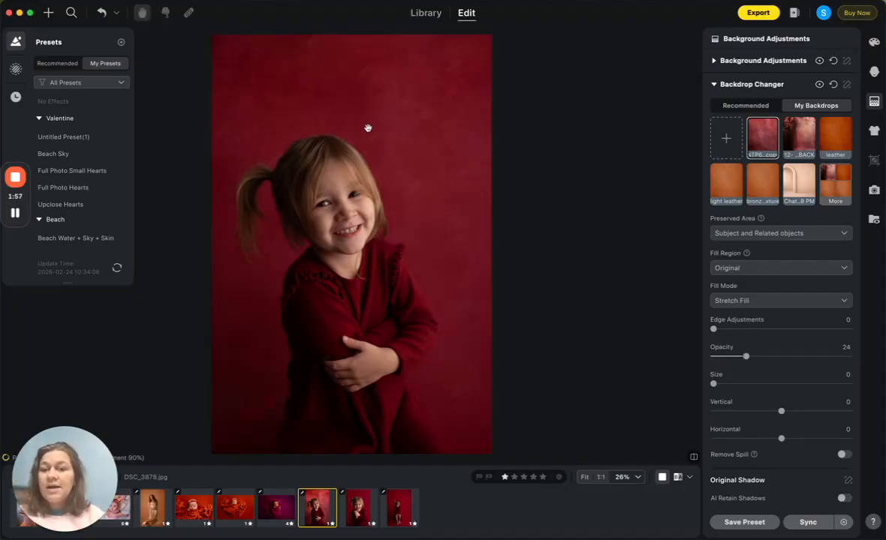
{"action": "scroll", "coordinate": [368, 129], "scroll_direction": "up", "scroll_amount": 5}
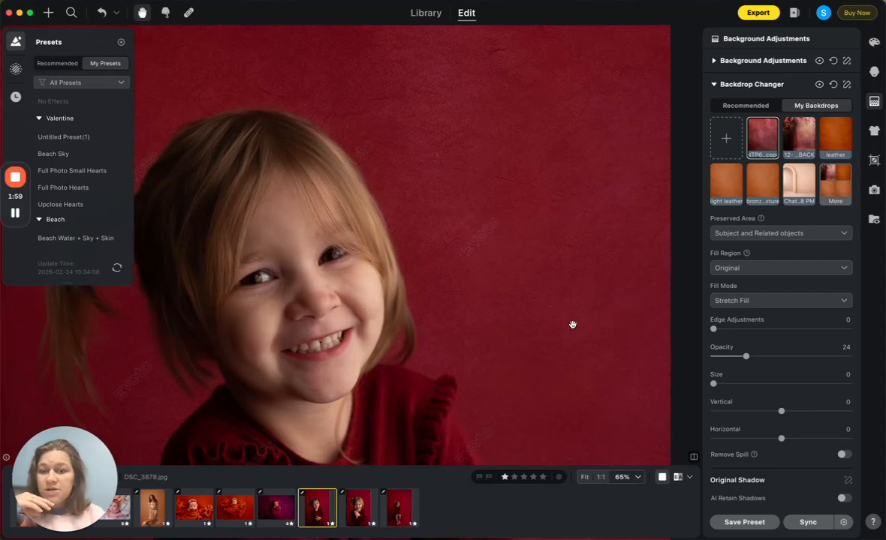
{"action": "left_click", "coordinate": [695, 458]}
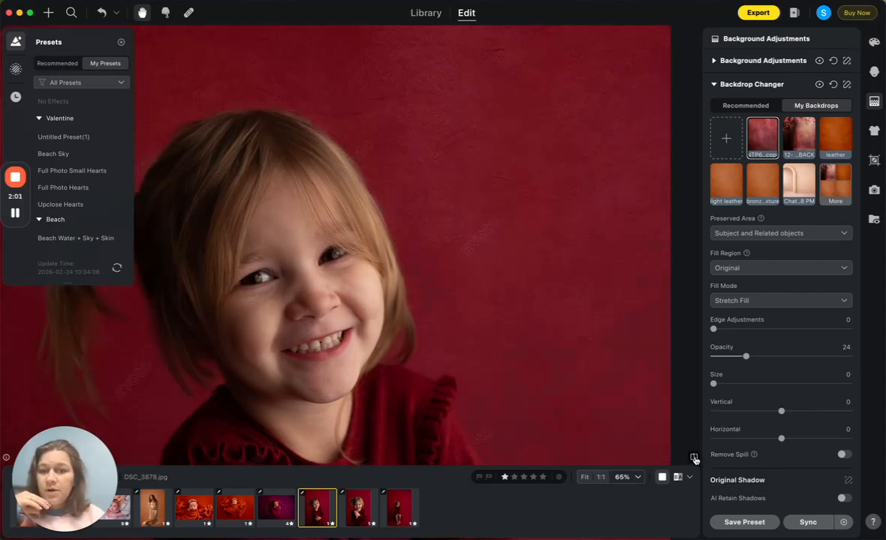
{"action": "scroll", "coordinate": [524, 183], "scroll_direction": "down", "scroll_amount": 4}
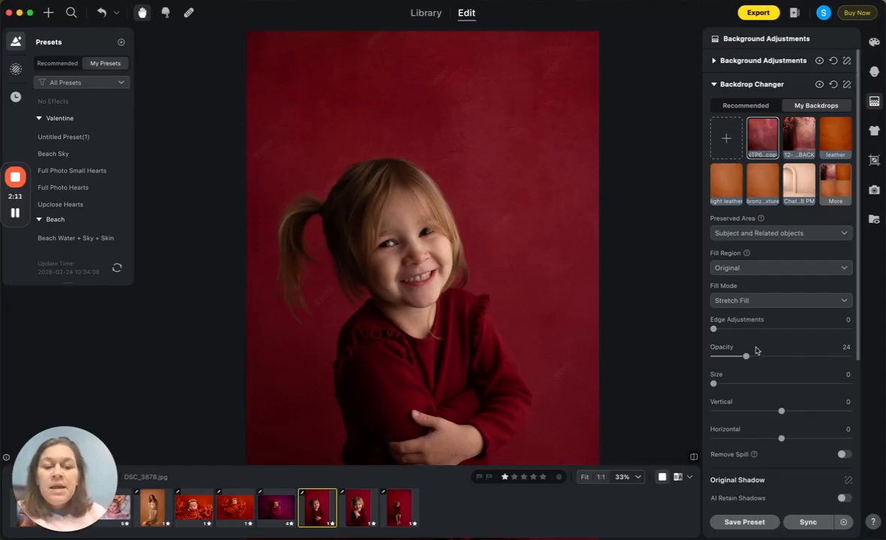
Step: Set the size of the red textured backdrop to 23
{"action": "scroll", "coordinate": [755, 350], "scroll_direction": "down", "scroll_amount": 1}
{"action": "scroll", "coordinate": [755, 350], "scroll_direction": "down", "scroll_amount": 1}
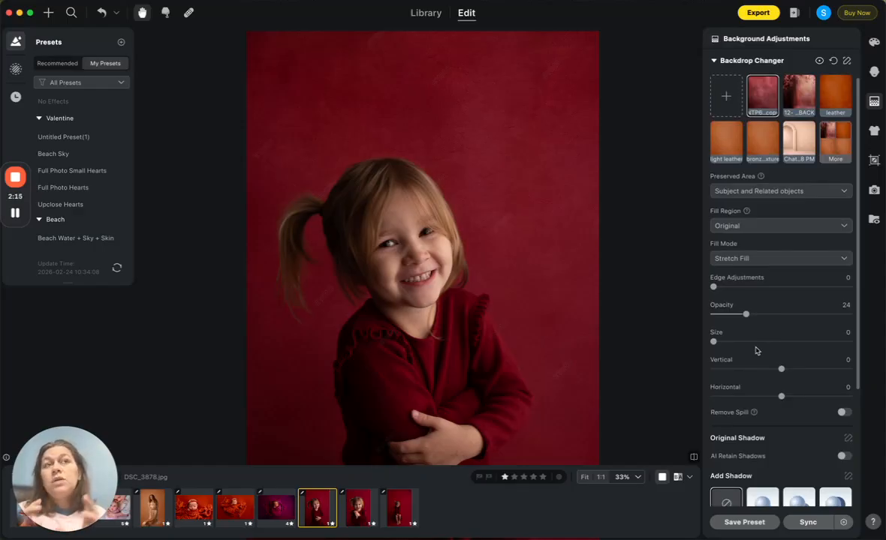
{"action": "left_click_drag", "start_coordinate": [713, 342], "coordinate": [745, 344]}
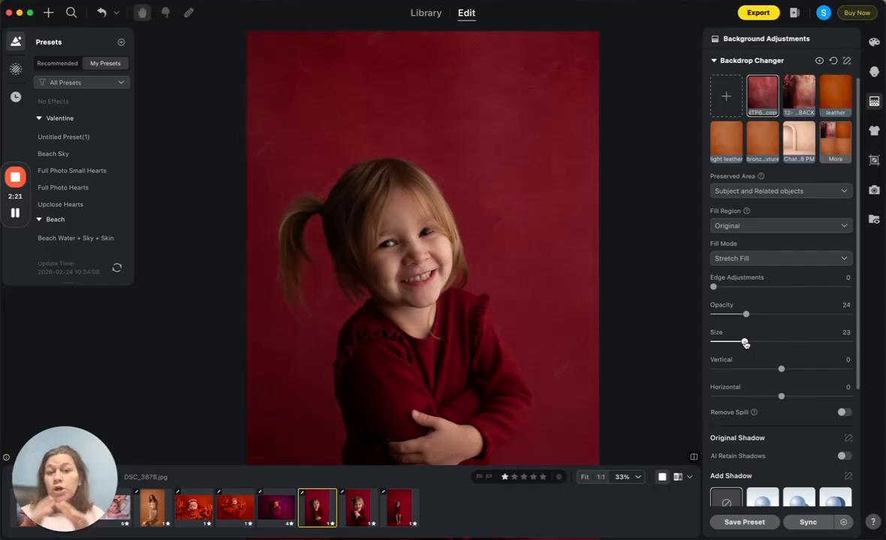
Step: Try AI Retain Shadows on the backdrop with the whole photo in view, and switch it off again
{"action": "scroll", "coordinate": [750, 341], "scroll_direction": "down", "scroll_amount": 3}
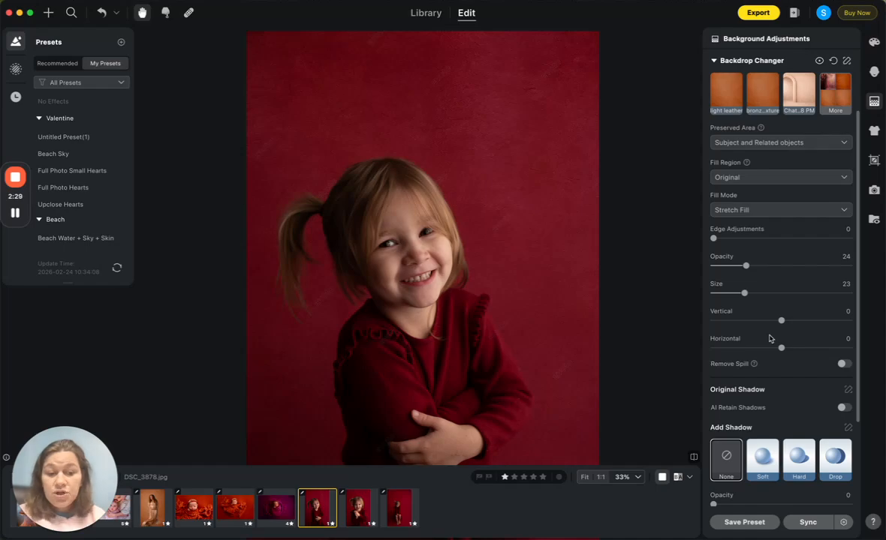
{"action": "scroll", "coordinate": [770, 339], "scroll_direction": "down", "scroll_amount": 3}
{"action": "left_click_drag", "start_coordinate": [511, 264], "coordinate": [502, 218]}
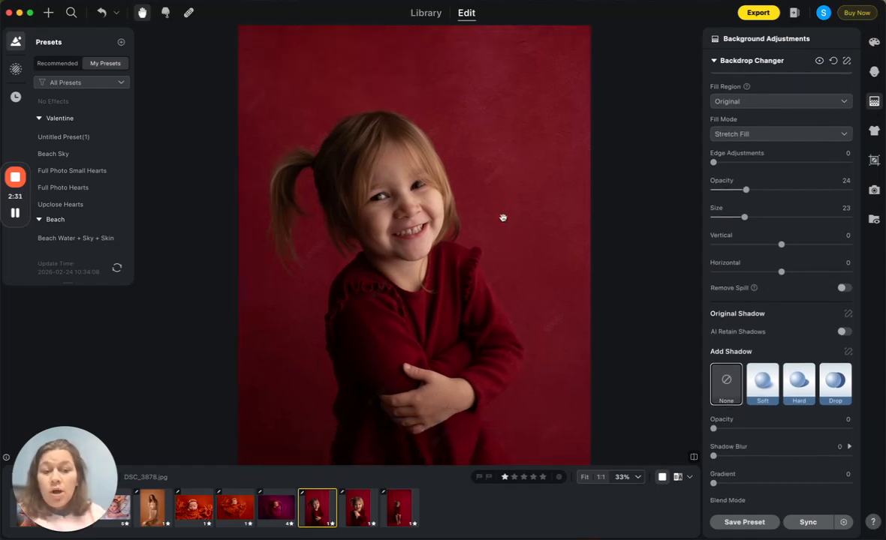
{"action": "left_click", "coordinate": [844, 332]}
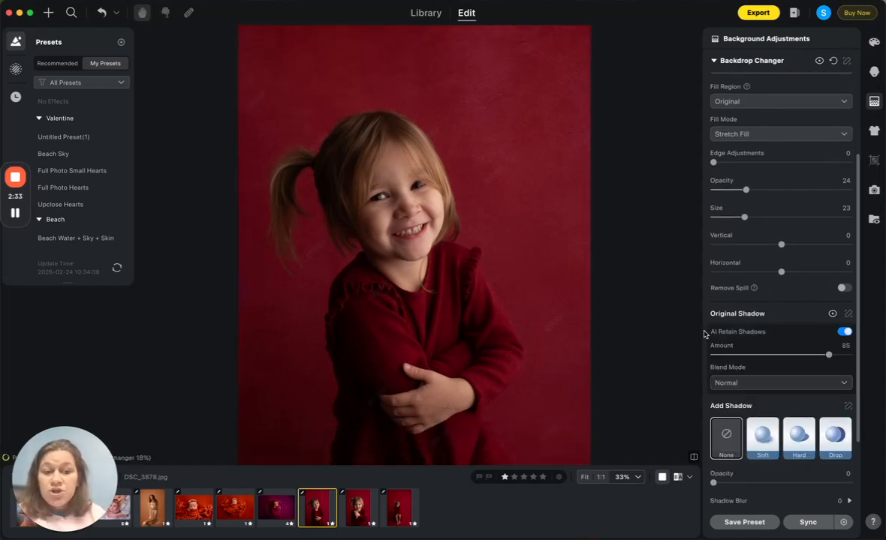
{"action": "scroll", "coordinate": [500, 310], "scroll_direction": "down", "scroll_amount": 2}
{"action": "left_click_drag", "start_coordinate": [500, 310], "coordinate": [500, 257]}
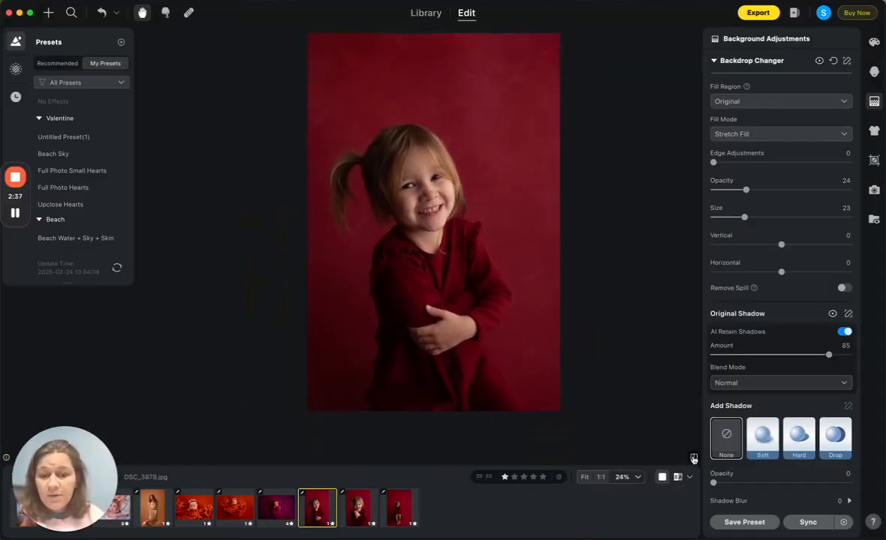
{"action": "left_click", "coordinate": [845, 333]}
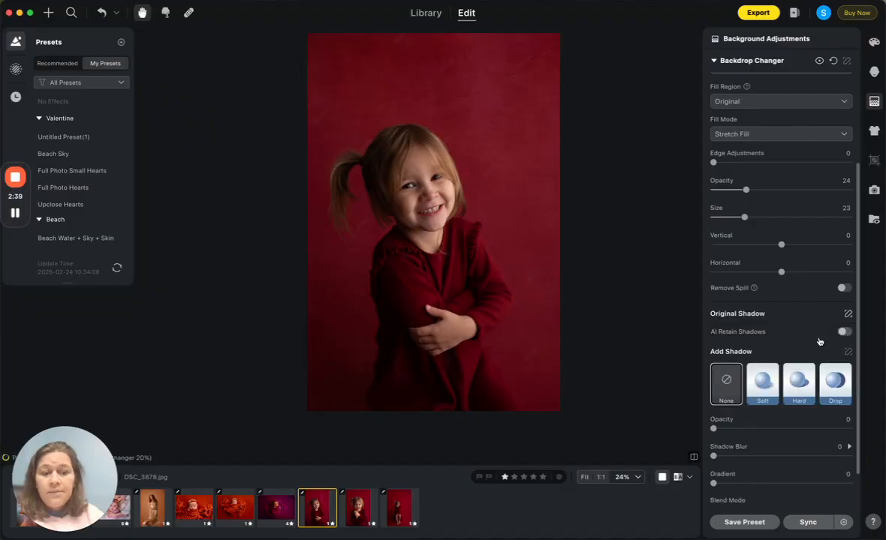
{"action": "scroll", "coordinate": [781, 334], "scroll_direction": "down", "scroll_amount": 2}
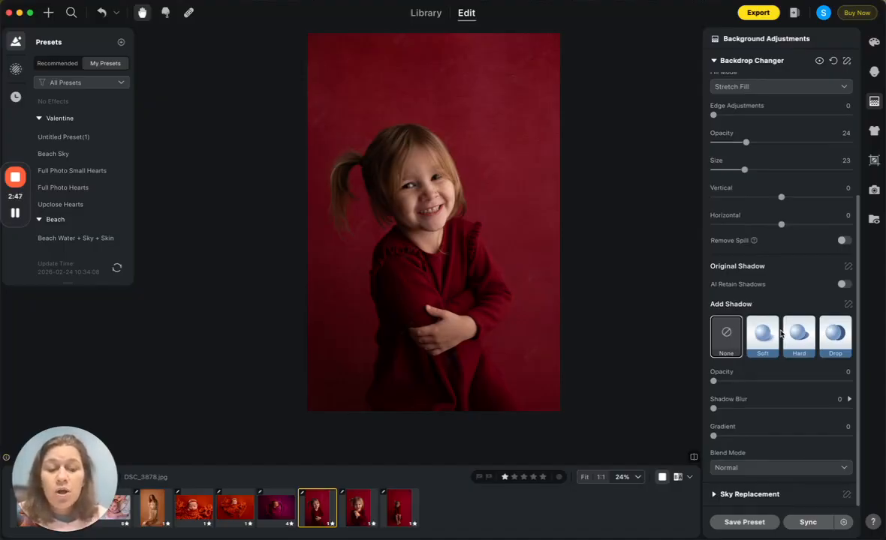
{"action": "scroll", "coordinate": [775, 364], "scroll_direction": "up", "scroll_amount": 5}
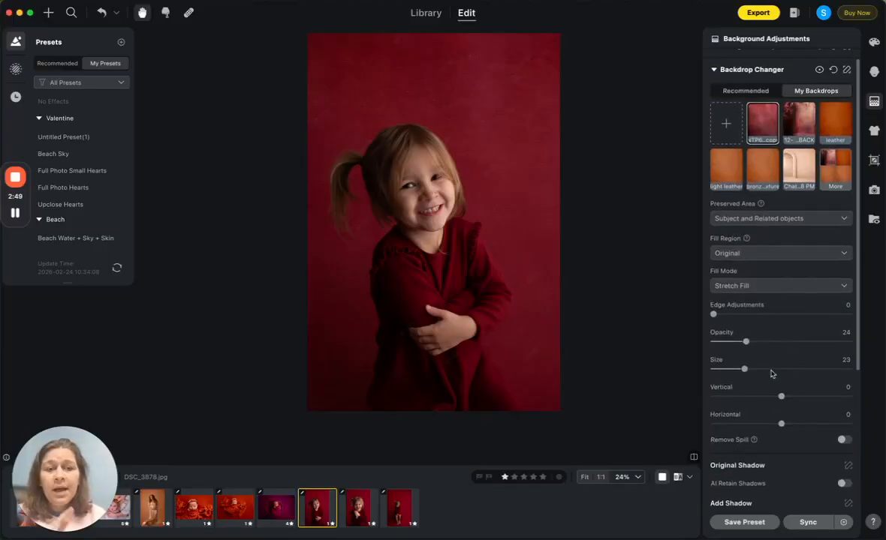
{"action": "scroll", "coordinate": [771, 372], "scroll_direction": "up", "scroll_amount": 1}
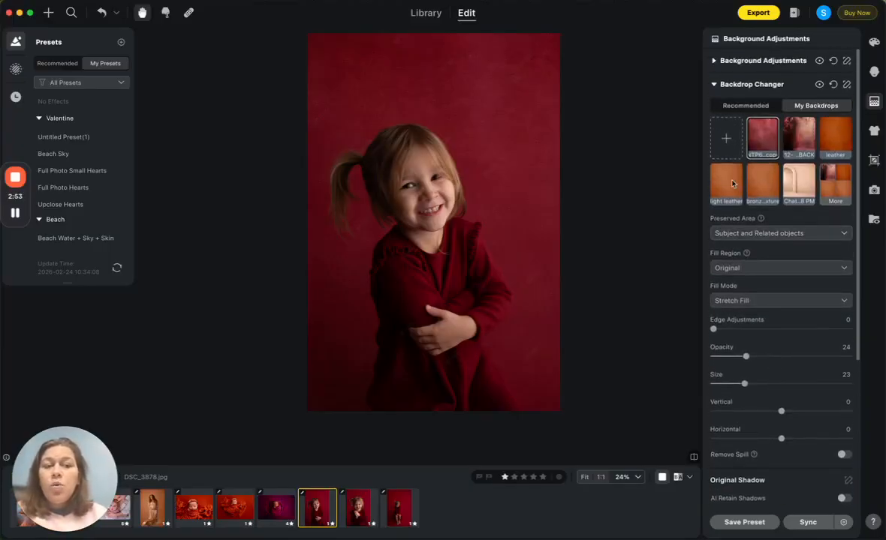
Step: Review the Preserved Area options of the red textured backdrop
{"action": "left_click", "coordinate": [762, 232]}
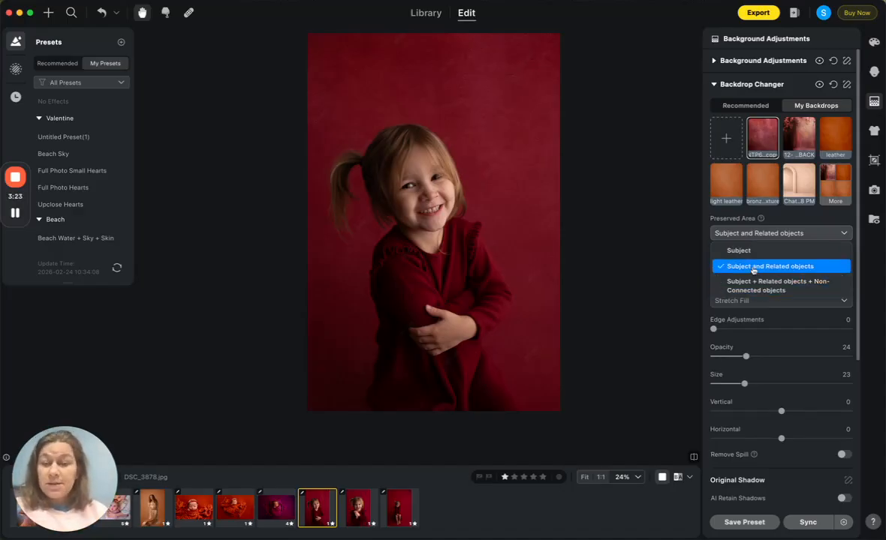
{"action": "left_click", "coordinate": [625, 265]}
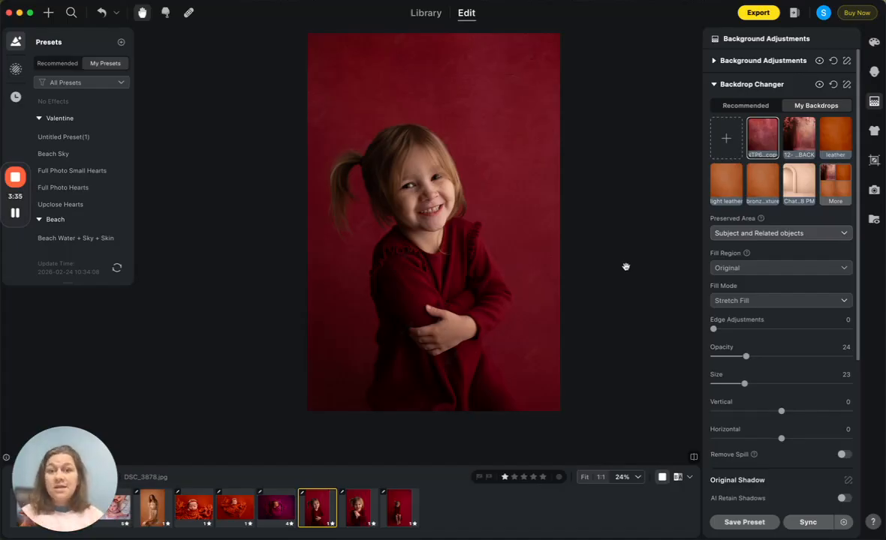
Step: Try erasing part of the backdrop mask in the background beside the girl's head with manual tuning, and undo it
{"action": "left_click", "coordinate": [847, 84]}
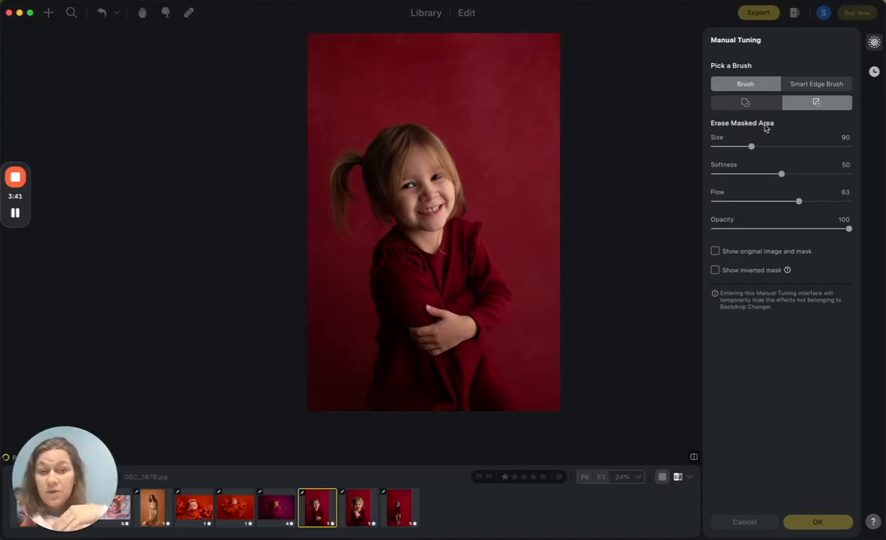
{"action": "mouse_move", "coordinate": [484, 100]}
{"action": "left_mouse_down"}
{"action": "mouse_move", "coordinate": [514, 112]}
{"action": "mouse_move", "coordinate": [515, 99]}
{"action": "mouse_move", "coordinate": [534, 93]}
{"action": "mouse_move", "coordinate": [520, 123]}
{"action": "mouse_move", "coordinate": [509, 105]}
{"action": "mouse_move", "coordinate": [469, 101]}
{"action": "left_mouse_up"}
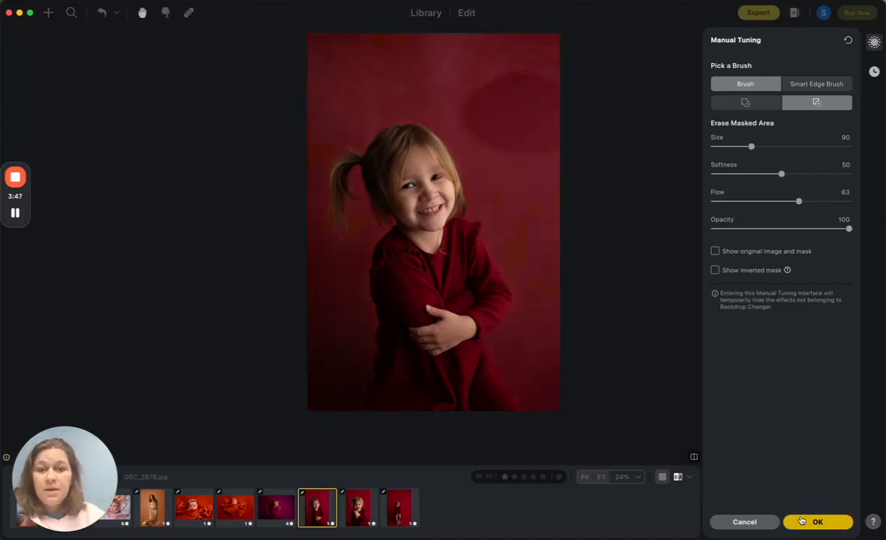
{"action": "left_click", "coordinate": [817, 522]}
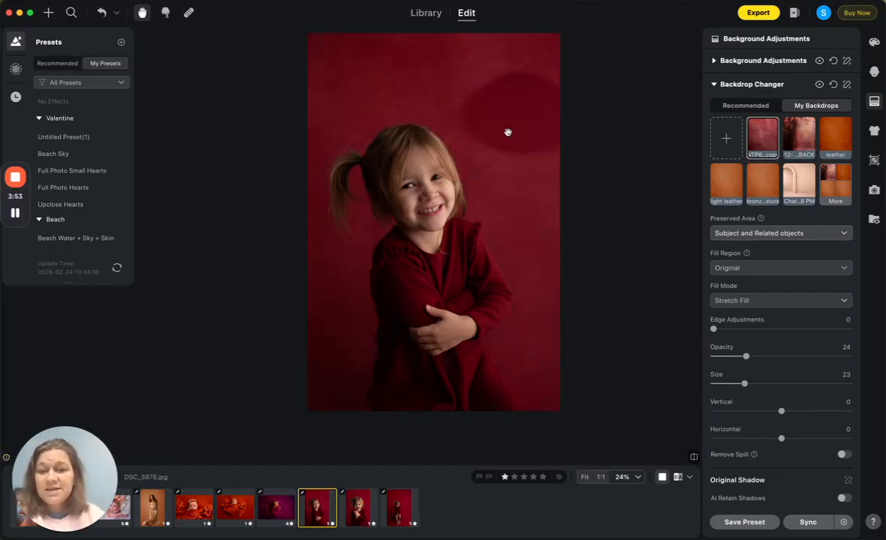
{"action": "key", "text": "super+z"}
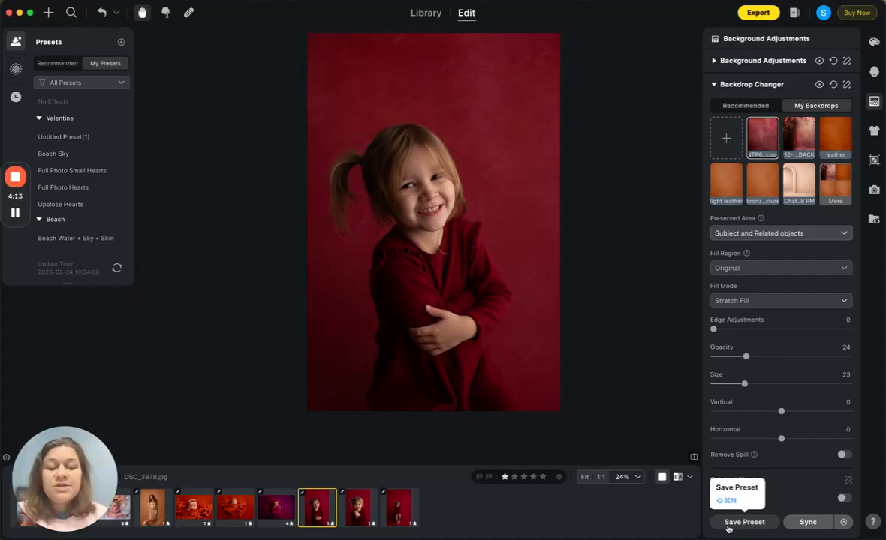
Step: Start a new preset named "Red Texture" in a new preset group called "Seamless Paper"
{"action": "left_click", "coordinate": [730, 526]}
{"action": "left_click", "coordinate": [311, 193]}
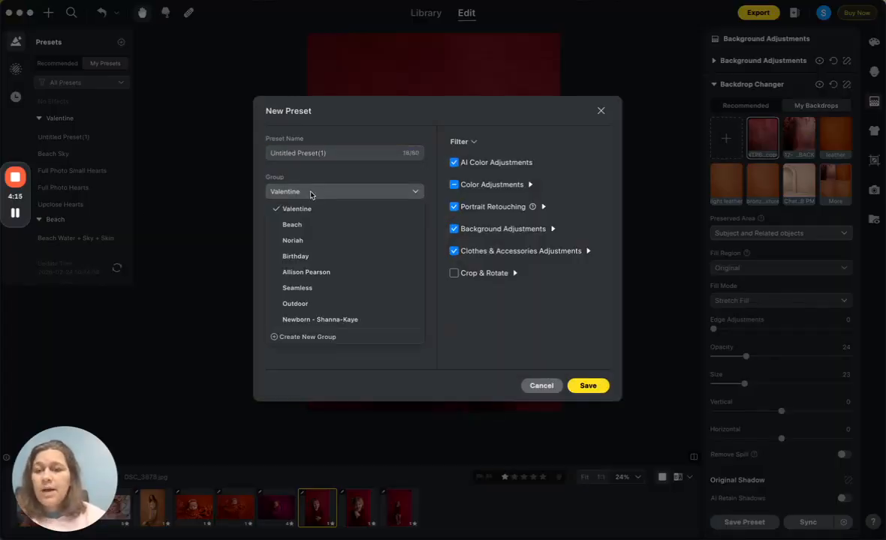
{"action": "left_click", "coordinate": [331, 338]}
{"action": "type", "text": "Seamless"}
{"action": "type", "text": " Pl"}
{"action": "key", "text": "BackSpace"}
{"action": "type", "text": "aper"}
{"action": "key", "text": "Return"}
{"action": "left_click", "coordinate": [331, 153]}
{"action": "key", "text": "super+a"}
{"action": "type", "text": "Red Texture"}
Step: Limit the "Red Texture" preset to Background Adjustments only and save it
{"action": "left_click", "coordinate": [461, 142]}
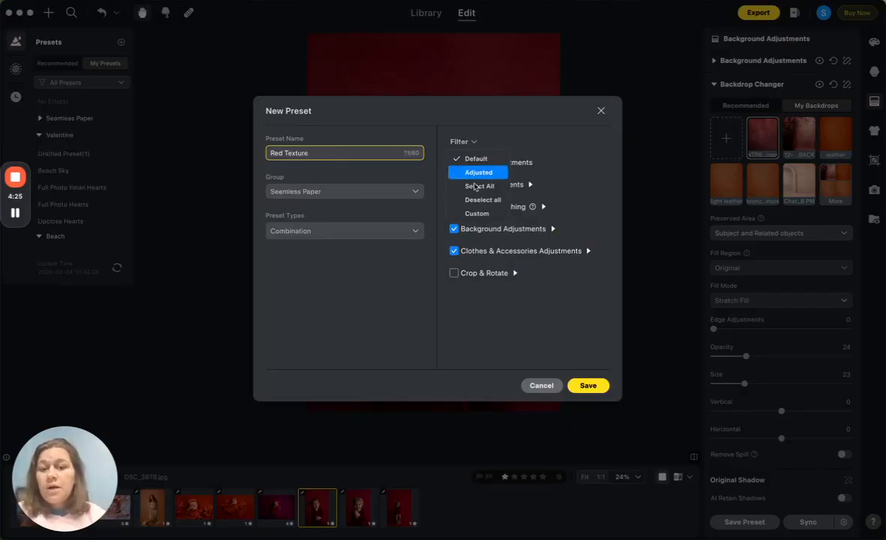
{"action": "left_click", "coordinate": [476, 142]}
{"action": "left_click", "coordinate": [472, 142]}
{"action": "left_click", "coordinate": [472, 143]}
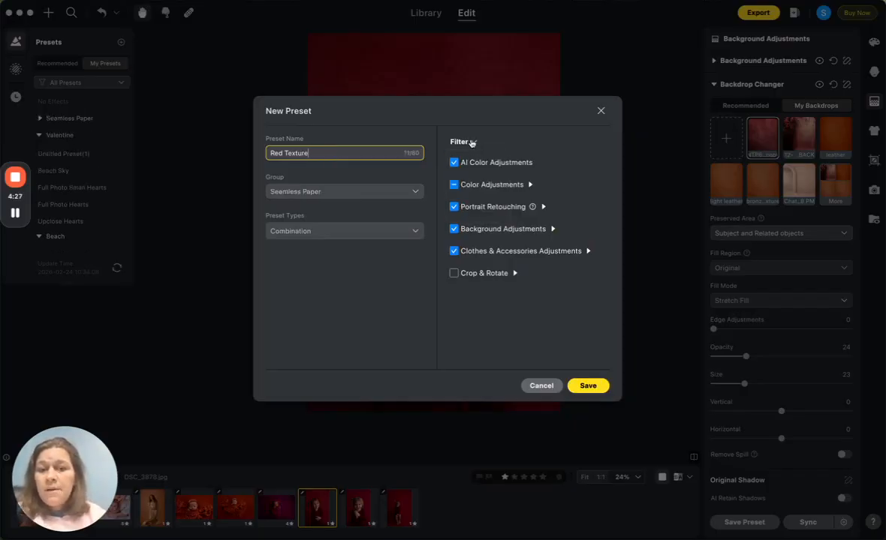
{"action": "left_click", "coordinate": [453, 162]}
{"action": "left_click", "coordinate": [453, 185]}
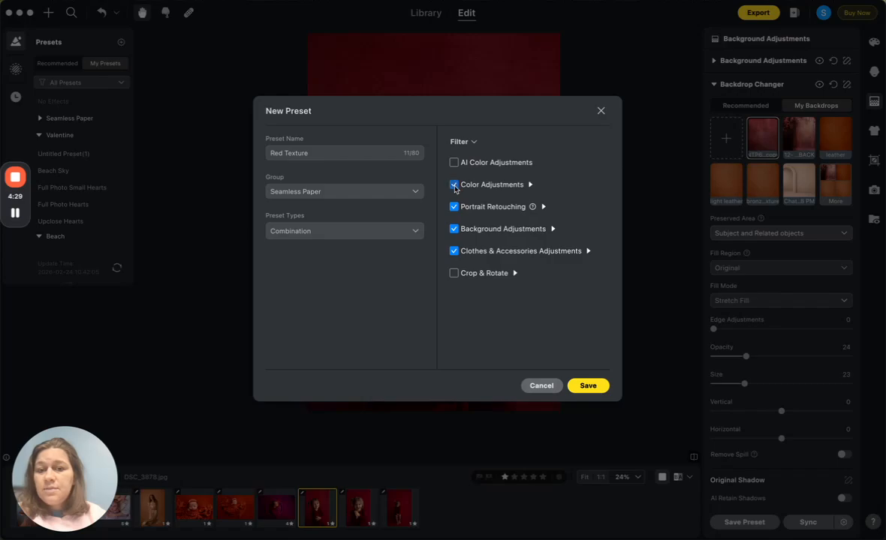
{"action": "left_click", "coordinate": [454, 184]}
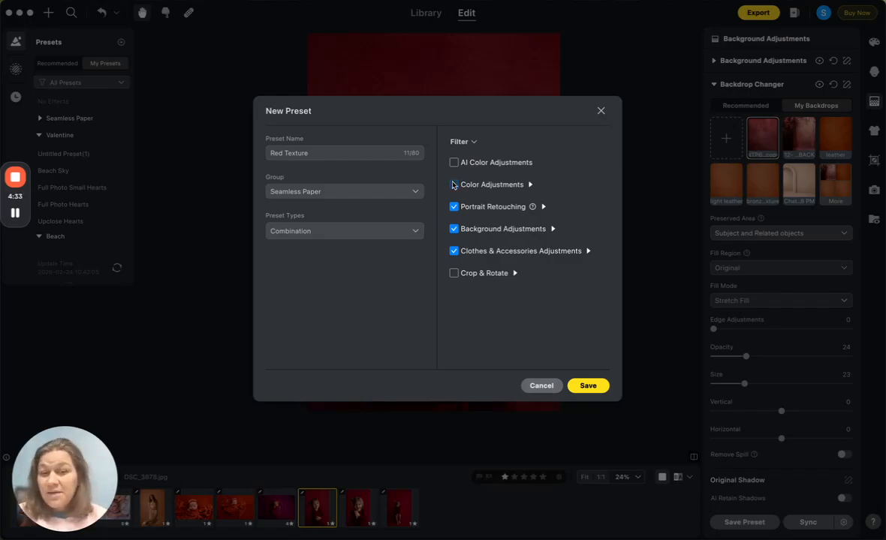
{"action": "left_click", "coordinate": [454, 251]}
{"action": "left_click", "coordinate": [453, 206]}
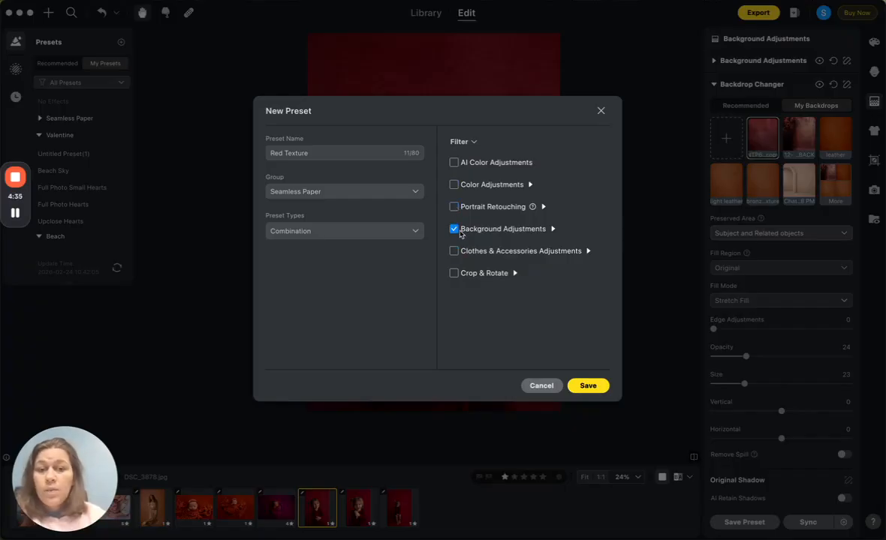
{"action": "left_click", "coordinate": [587, 386]}
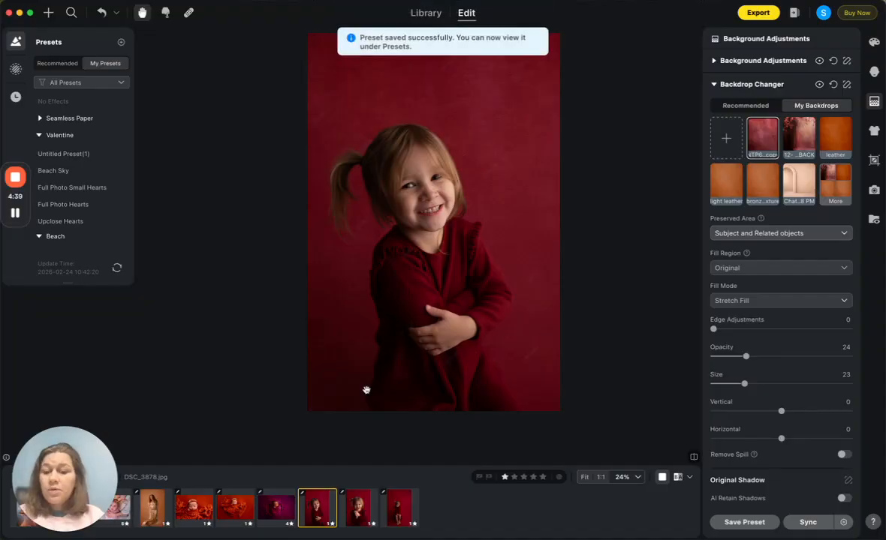
Step: Apply the "Red Texture" preset to the photo of the seated girl, DSC_3892.jpg
{"action": "left_click", "coordinate": [397, 508]}
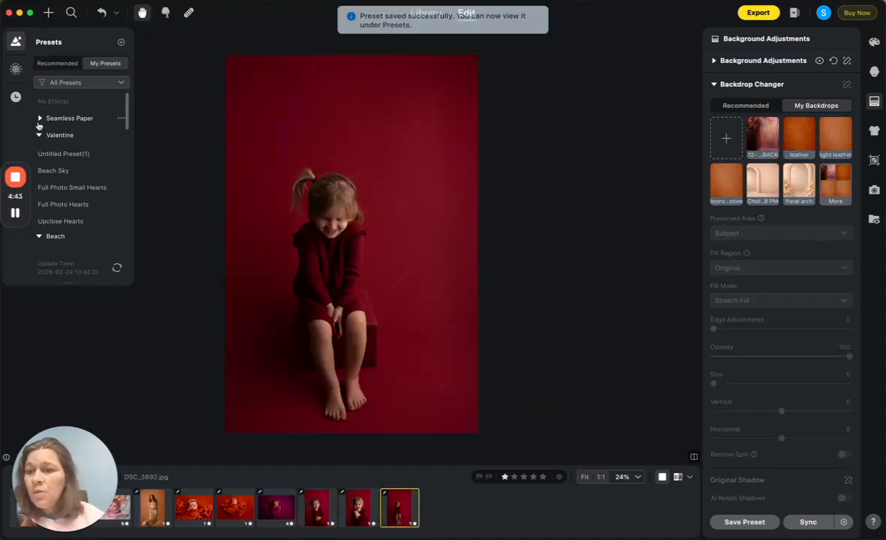
{"action": "left_click", "coordinate": [41, 121]}
{"action": "left_click", "coordinate": [57, 139]}
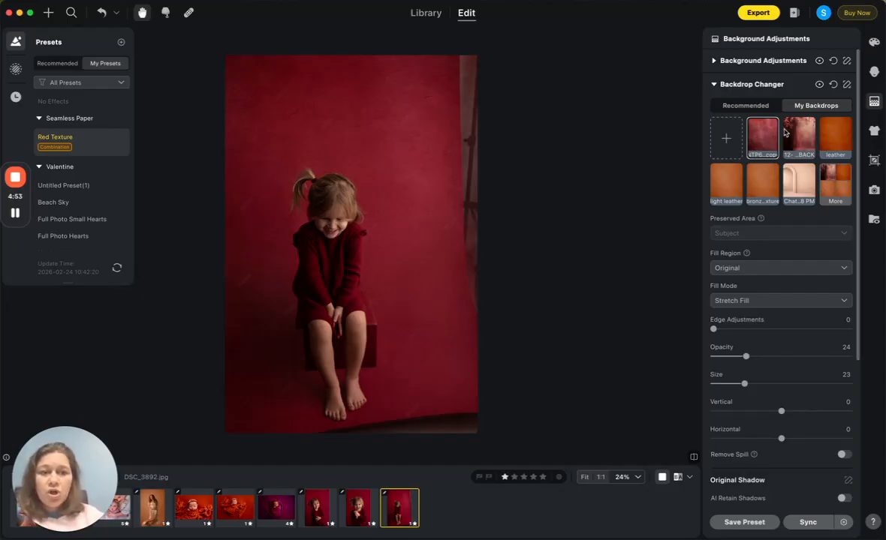
Step: Turn on Distractions Removal for the seated girl's photo and compare the cleaned backdrop with the original
{"action": "left_click", "coordinate": [748, 60]}
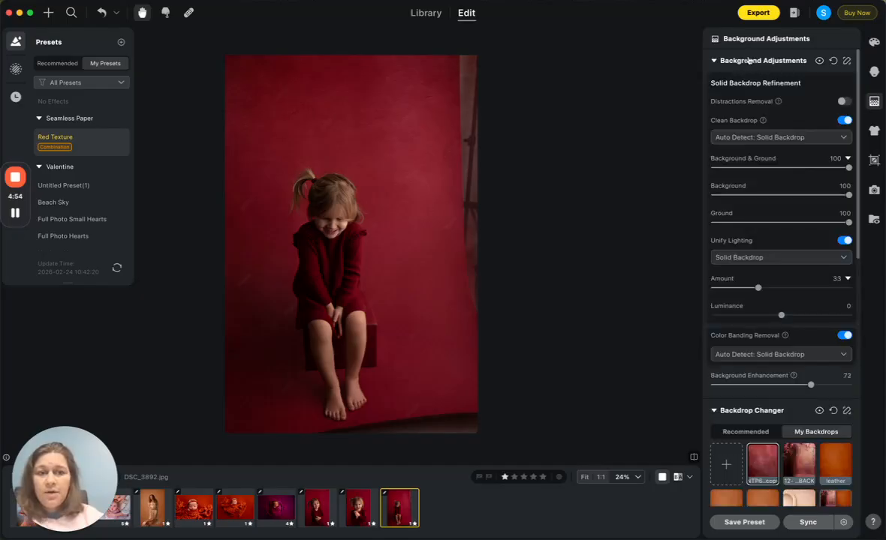
{"action": "left_click", "coordinate": [844, 103]}
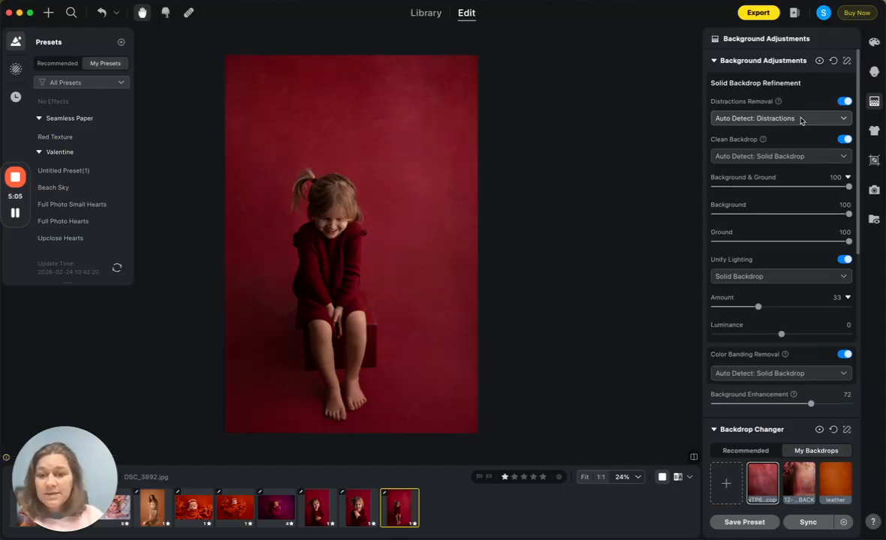
{"action": "left_click", "coordinate": [694, 458]}
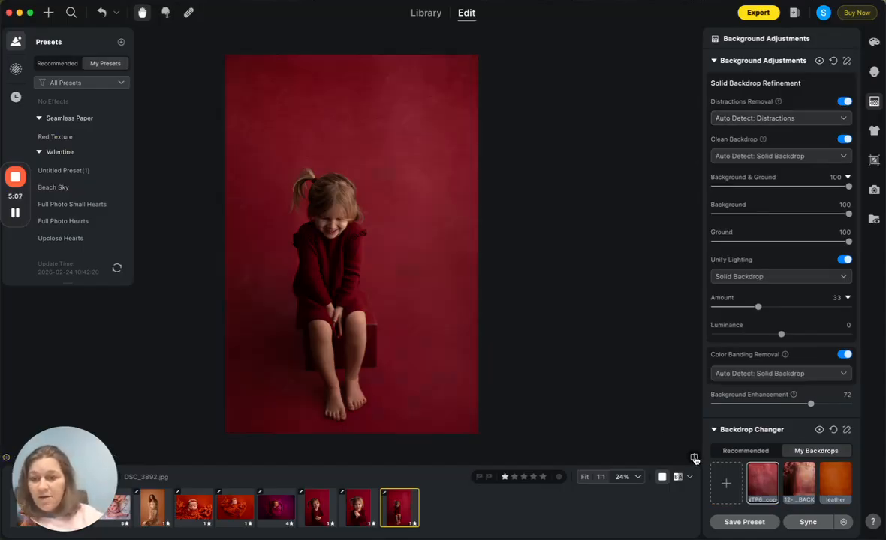
{"action": "left_click_drag", "start_coordinate": [260, 349], "coordinate": [325, 322]}
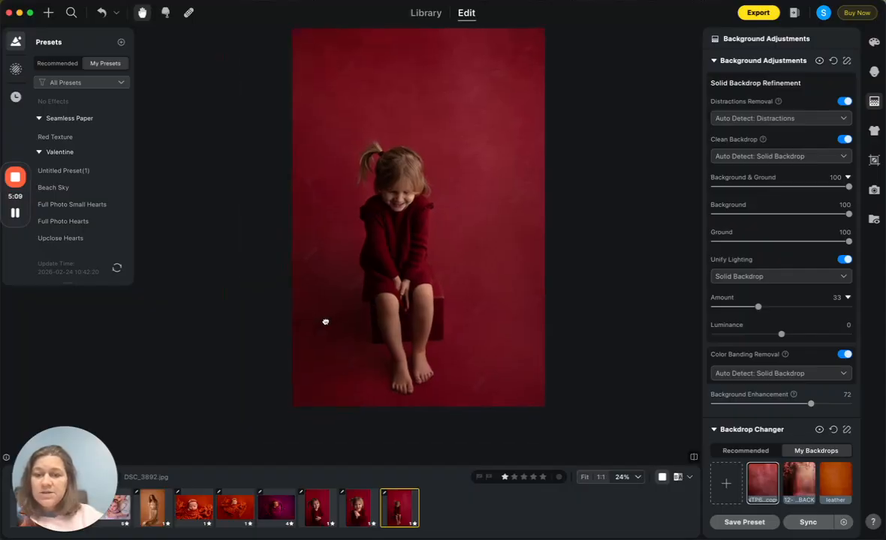
{"action": "scroll", "coordinate": [326, 320], "scroll_direction": "up", "scroll_amount": 5}
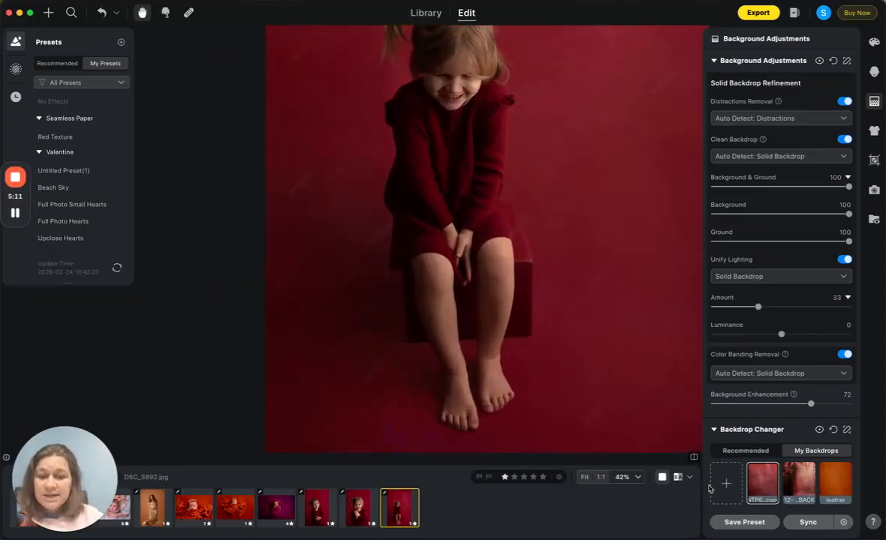
Step: Turn on AI Retain Shadows for the seated girl's backdrop and set its amount to 21
{"action": "scroll", "coordinate": [800, 311], "scroll_direction": "down", "scroll_amount": 5}
{"action": "scroll", "coordinate": [800, 310], "scroll_direction": "down", "scroll_amount": 10}
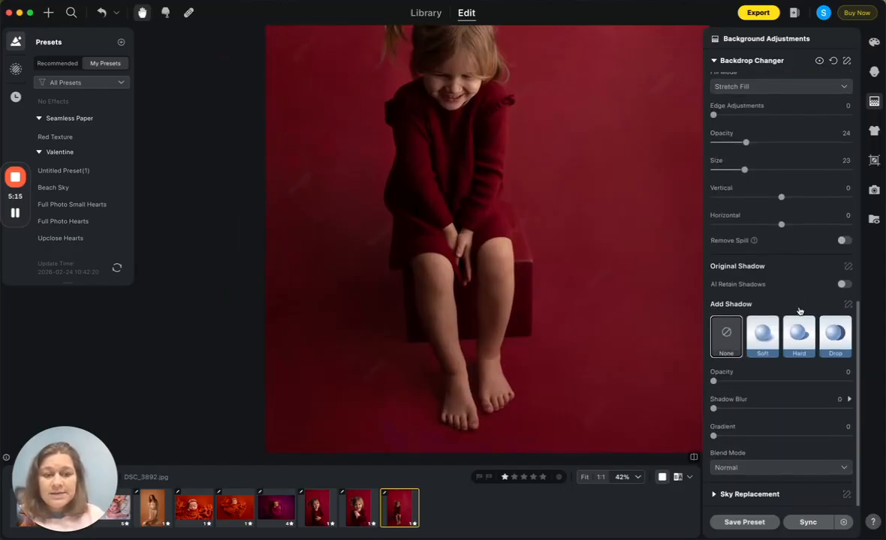
{"action": "left_click", "coordinate": [842, 284]}
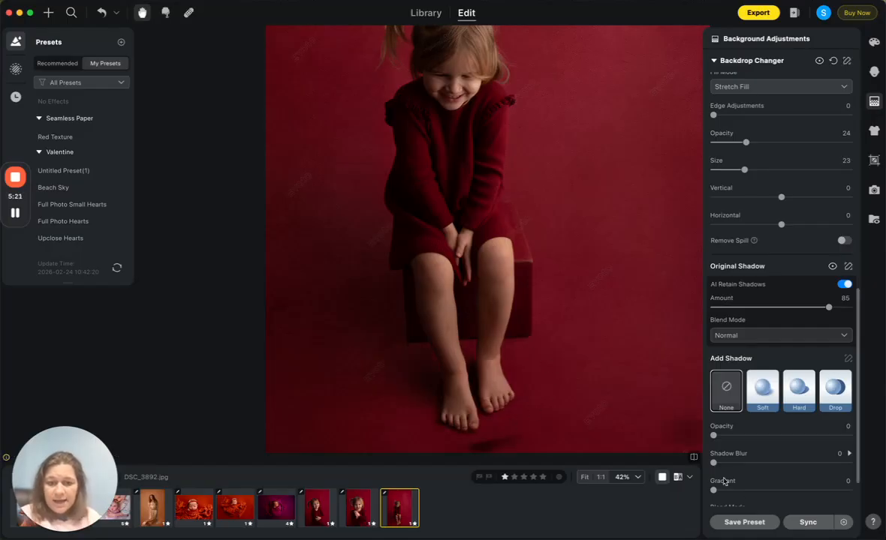
{"action": "left_click", "coordinate": [693, 457]}
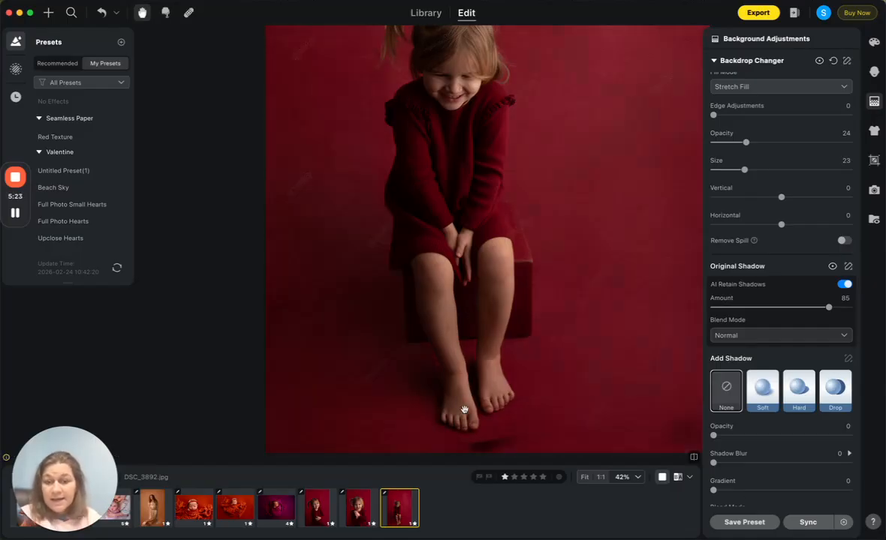
{"action": "scroll", "coordinate": [484, 414], "scroll_direction": "down", "scroll_amount": 5}
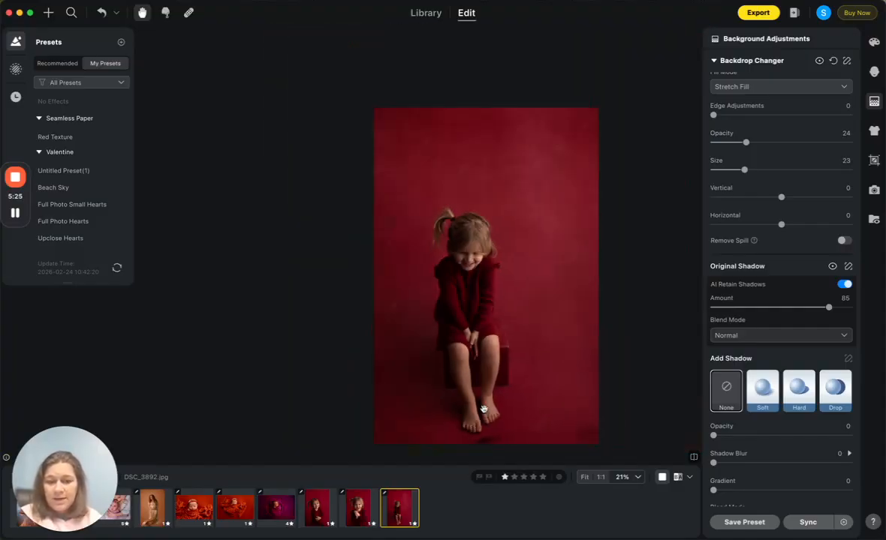
{"action": "left_click_drag", "start_coordinate": [828, 308], "coordinate": [745, 308]}
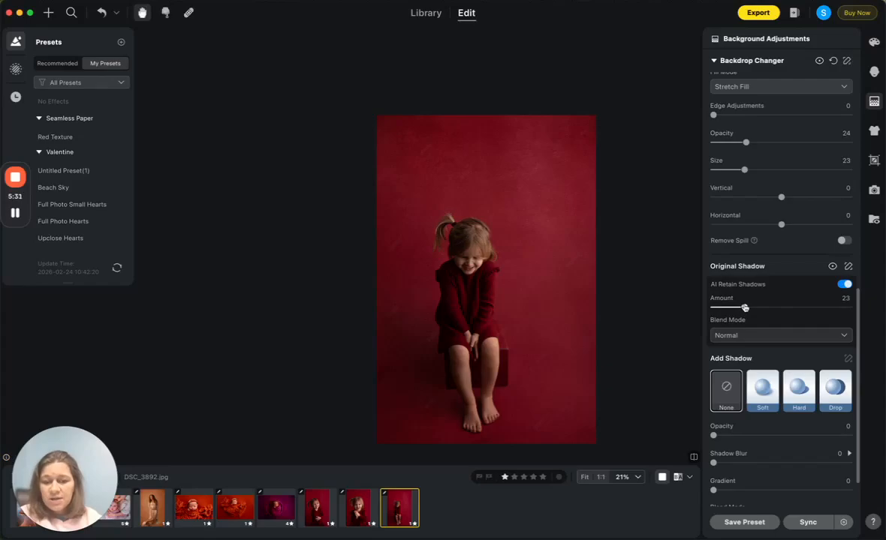
{"action": "double_click", "coordinate": [745, 307]}
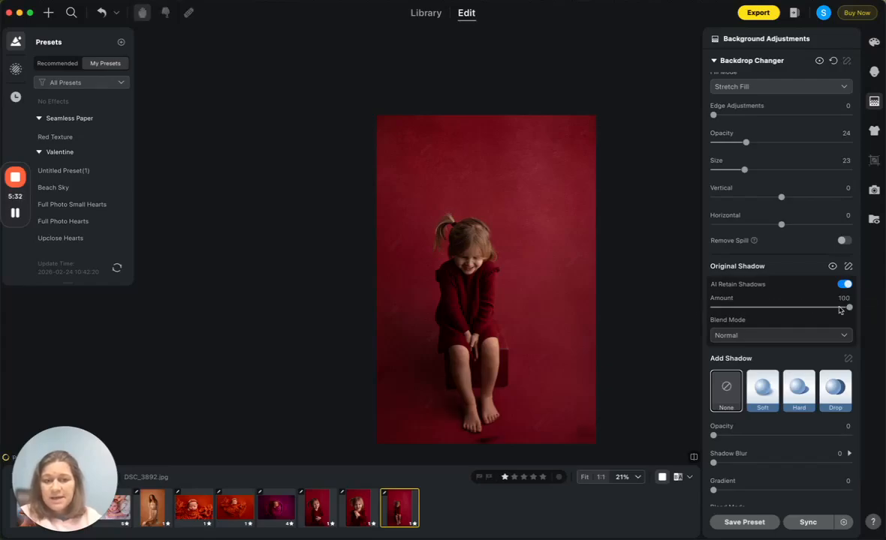
{"action": "left_click", "coordinate": [742, 308]}
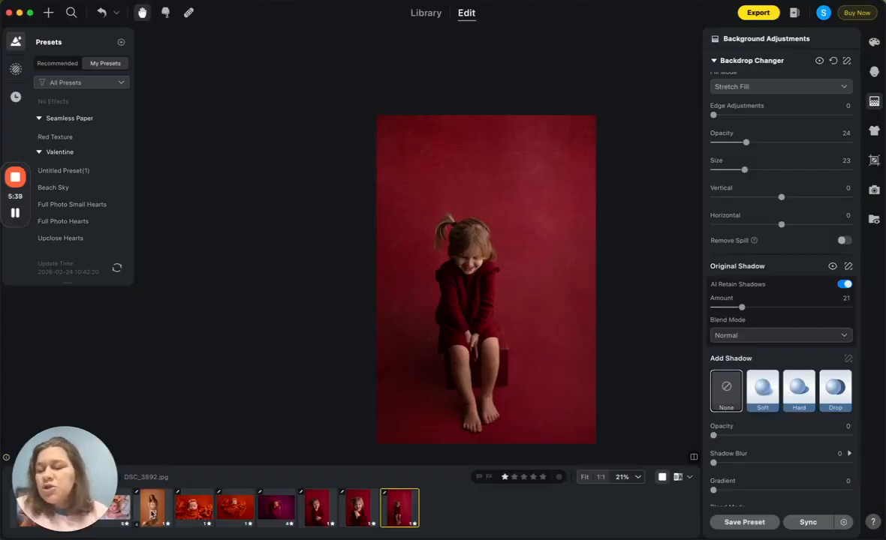
Step: Open the maternity photo DSC_3234.JPG, compare it with the original, and examine the fabric folds in the backdrop up close
{"action": "left_click", "coordinate": [152, 513]}
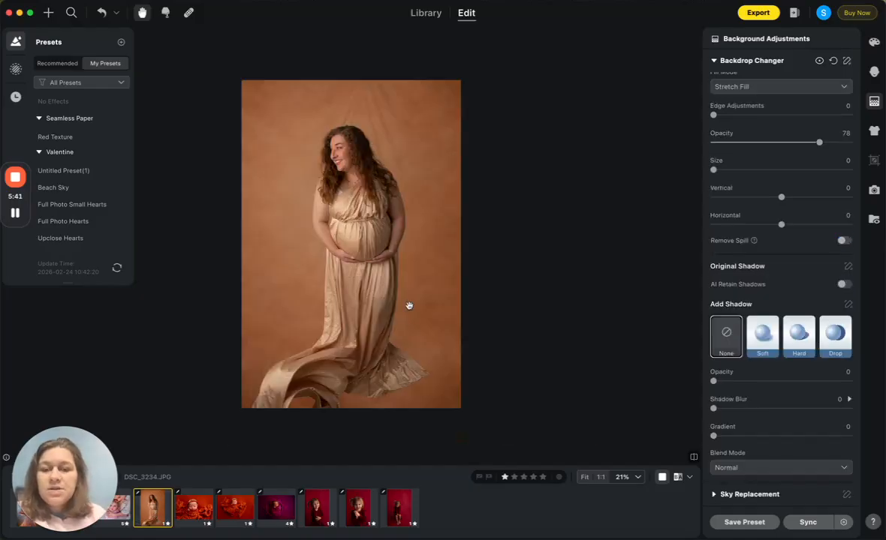
{"action": "scroll", "coordinate": [403, 216], "scroll_direction": "up", "scroll_amount": 3}
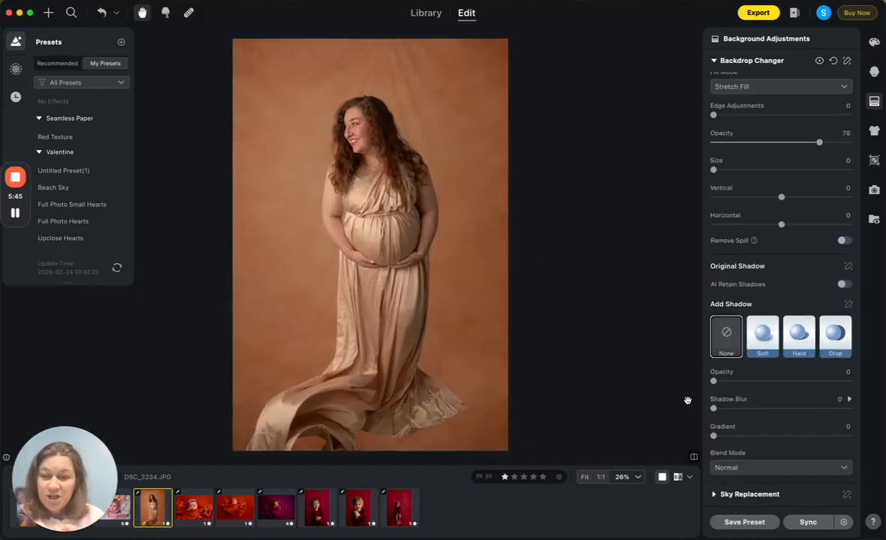
{"action": "left_click", "coordinate": [694, 459]}
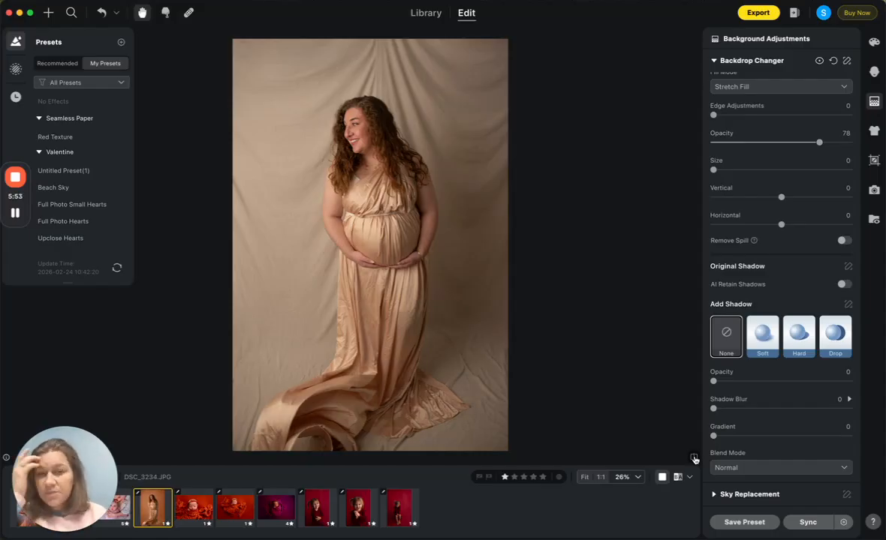
{"action": "left_click", "coordinate": [694, 460]}
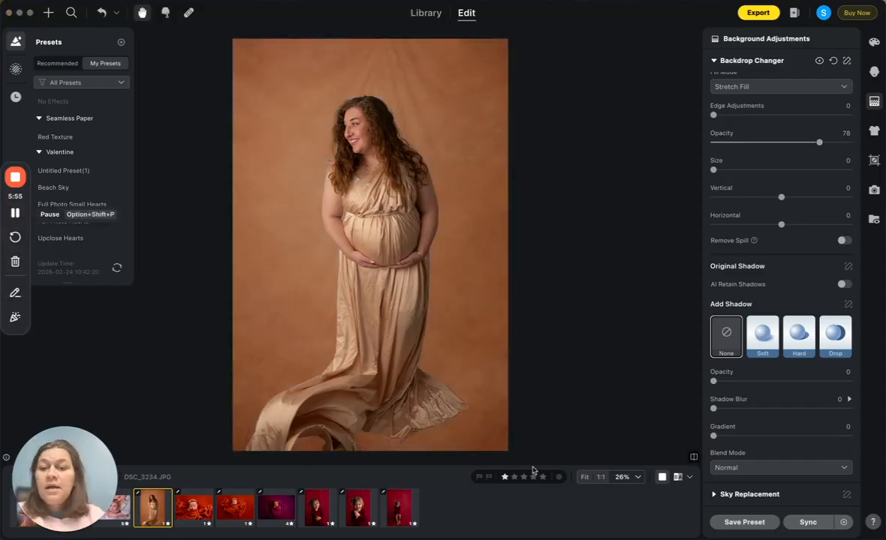
{"action": "left_click", "coordinate": [694, 459]}
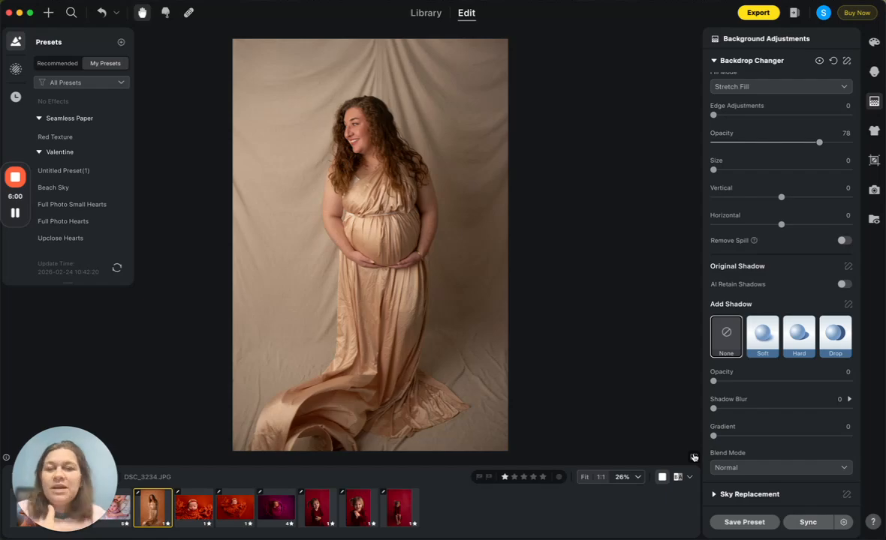
{"action": "left_click", "coordinate": [694, 458]}
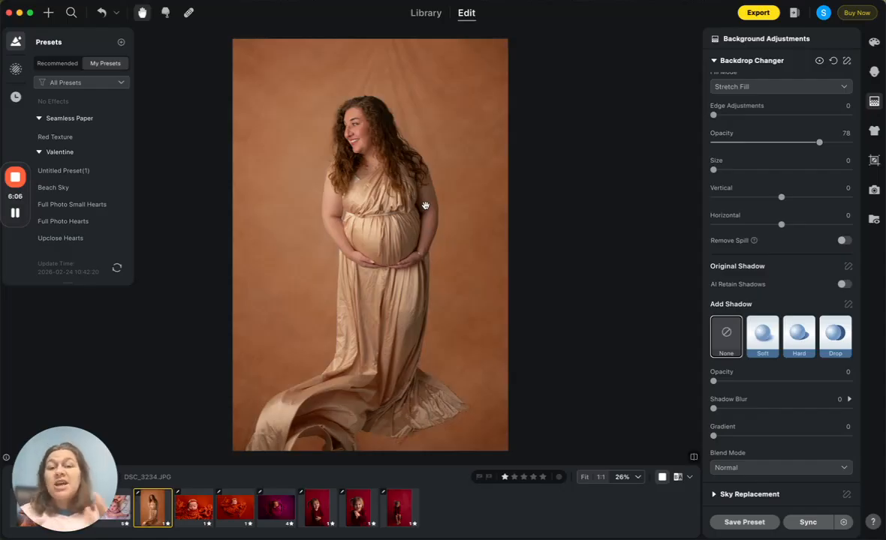
{"action": "scroll", "coordinate": [425, 206], "scroll_direction": "up", "scroll_amount": 3}
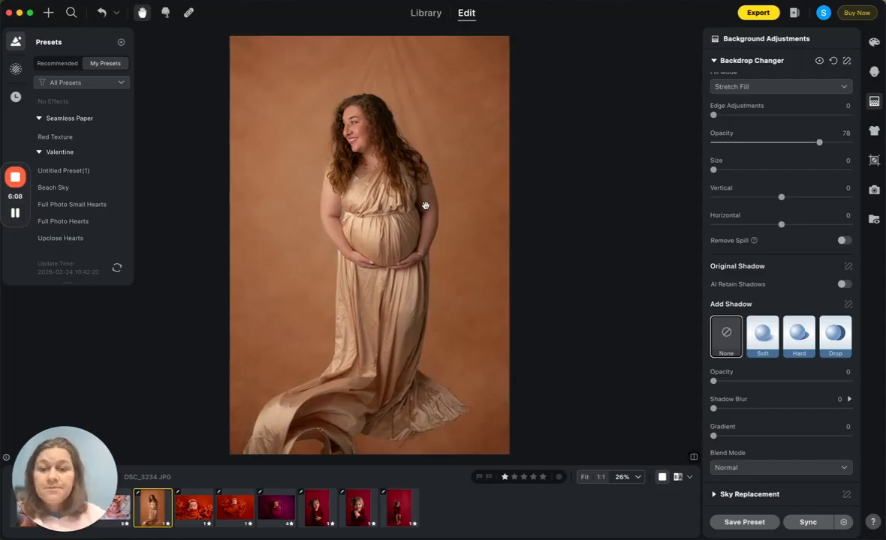
{"action": "left_click_drag", "start_coordinate": [528, 162], "coordinate": [579, 266]}
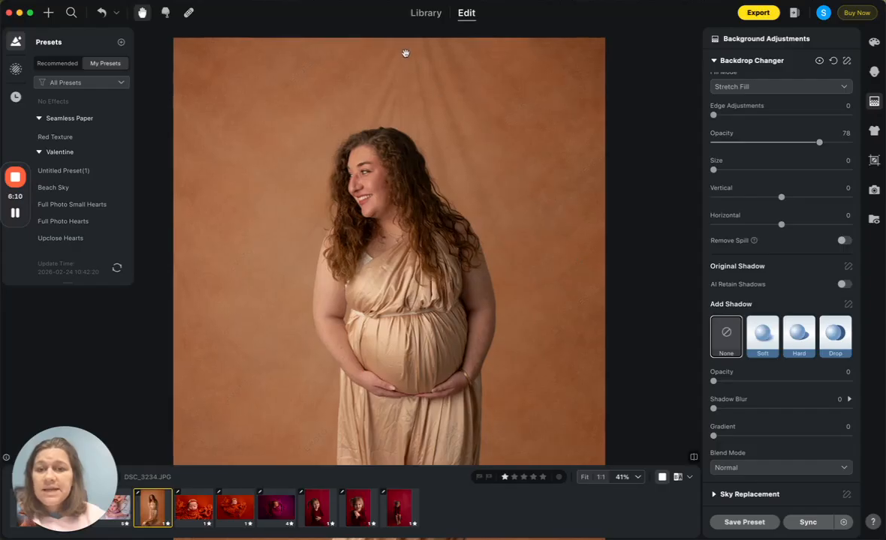
{"action": "scroll", "coordinate": [480, 154], "scroll_direction": "down", "scroll_amount": 2}
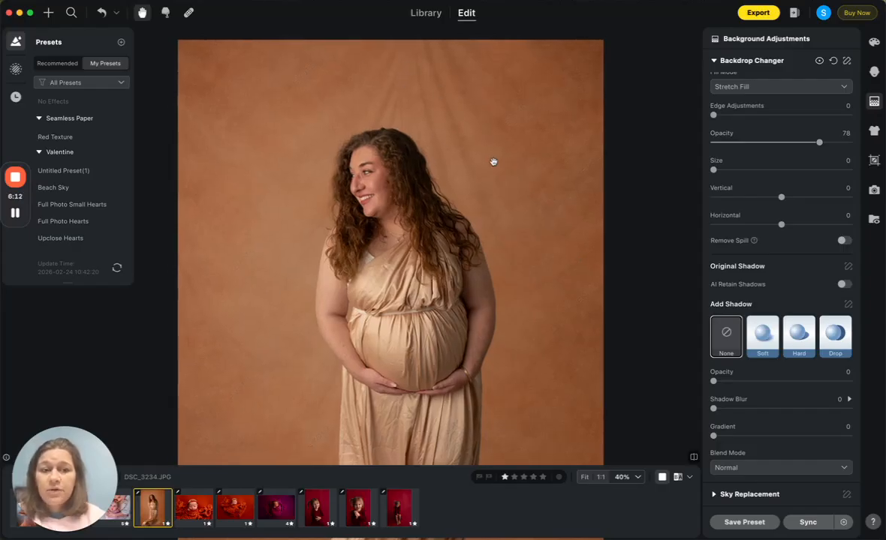
Step: Switch the maternity photo's backdrop to "leather" and compare the result with the original
{"action": "scroll", "coordinate": [786, 170], "scroll_direction": "up", "scroll_amount": 5}
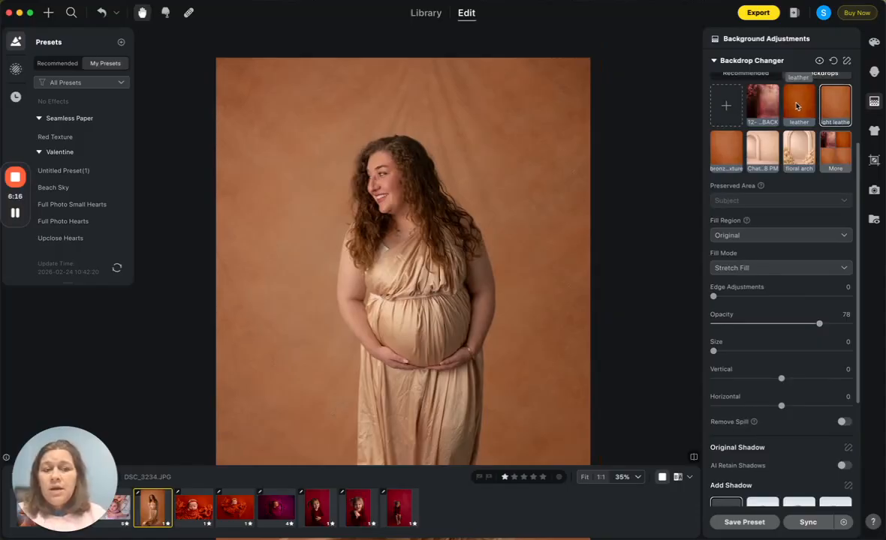
{"action": "left_click", "coordinate": [798, 105]}
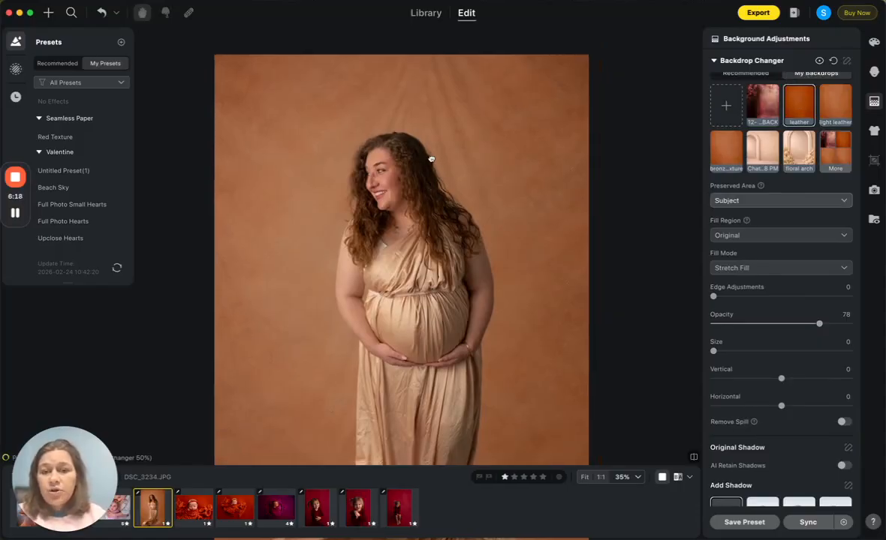
{"action": "scroll", "coordinate": [433, 162], "scroll_direction": "up", "scroll_amount": 2}
{"action": "scroll", "coordinate": [429, 154], "scroll_direction": "down", "scroll_amount": 3}
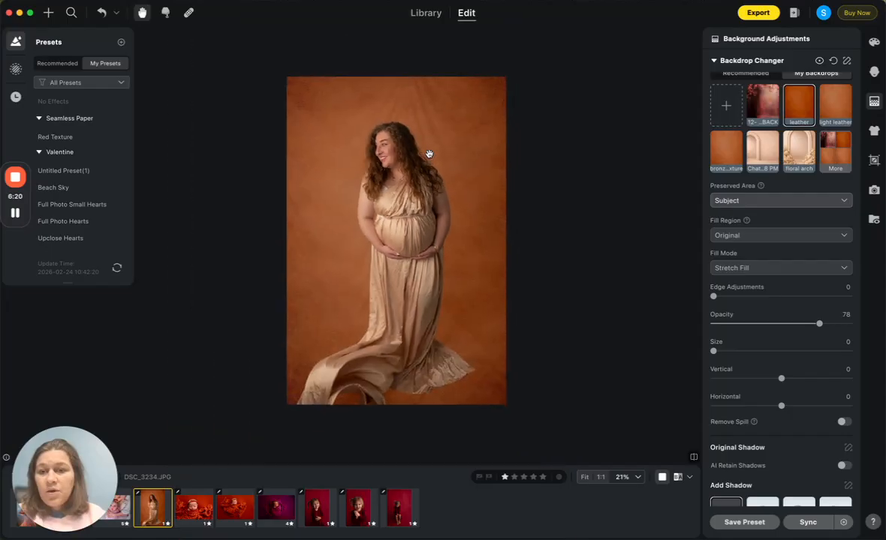
{"action": "left_click", "coordinate": [694, 457]}
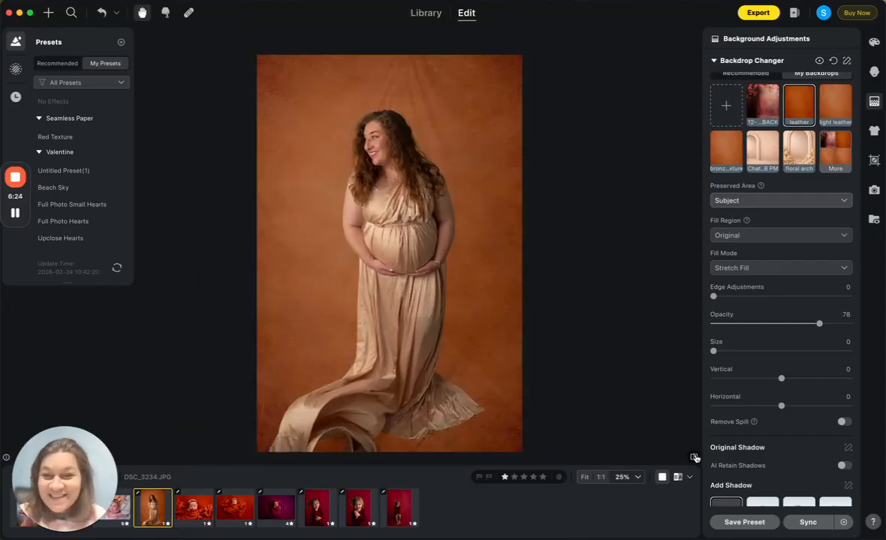